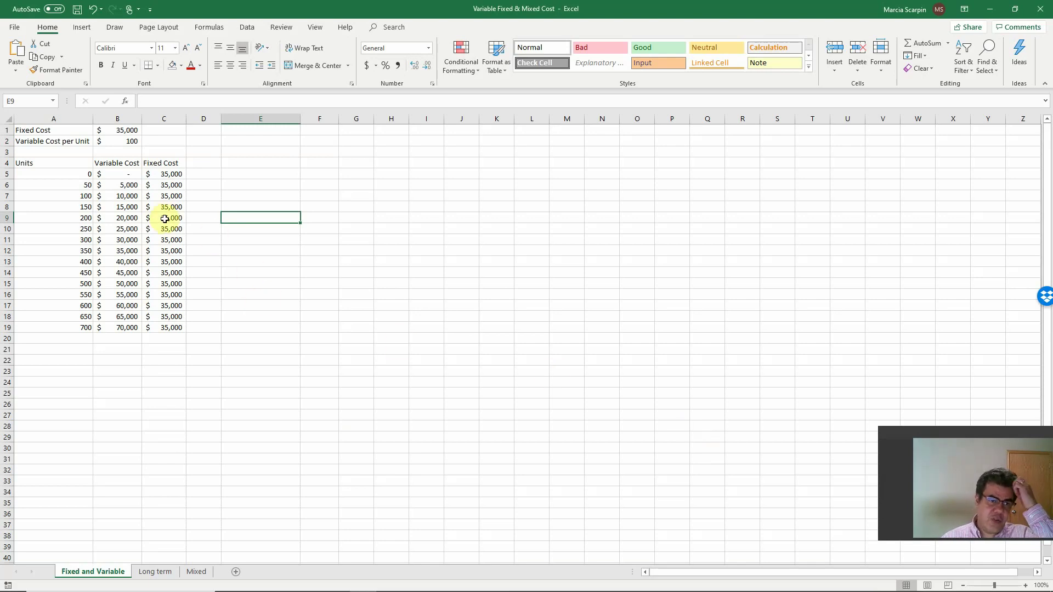
# Step: Clear the variable cost per unit in B2 so every Variable Cost value shows $0
pyautogui.click(127, 141)
pyautogui.press('Delete')
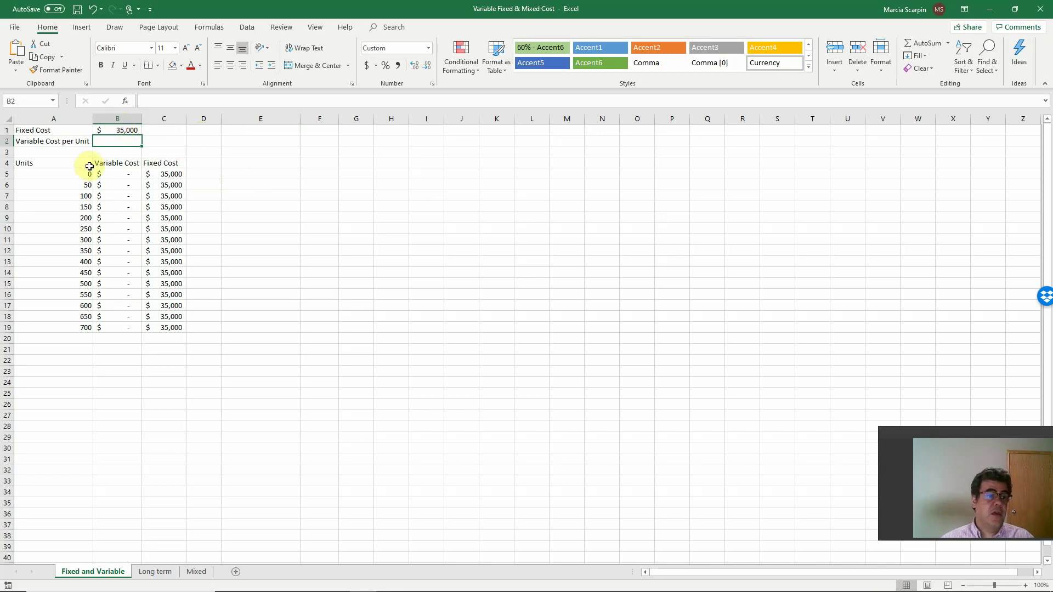
pyautogui.moveTo(85, 171); pyautogui.dragTo(82, 327)
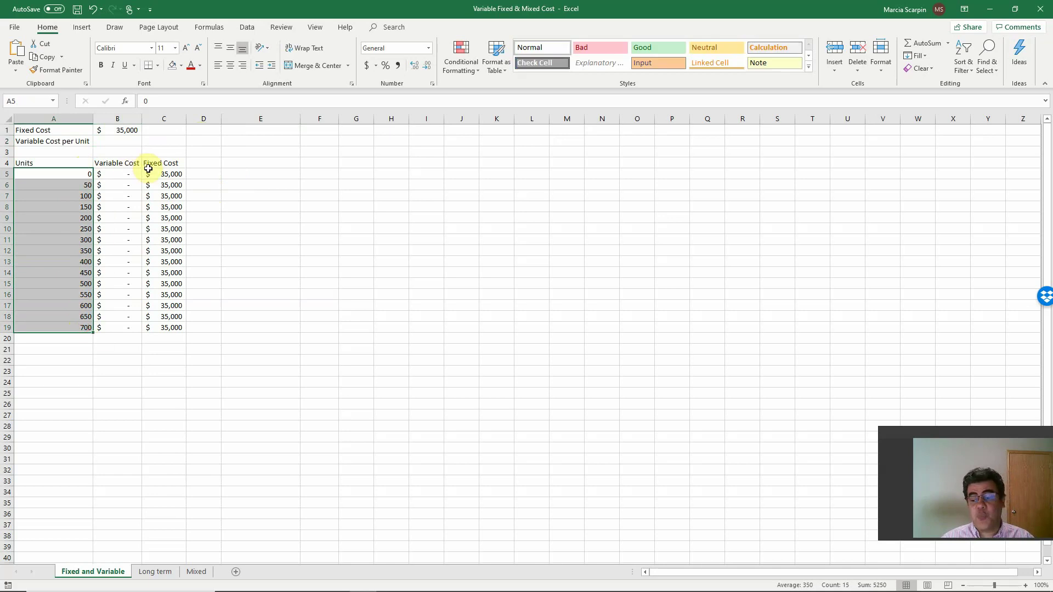
# Step: Insert a 2-D line chart of the units and cost table and place it beside the table
pyautogui.click(203, 207)
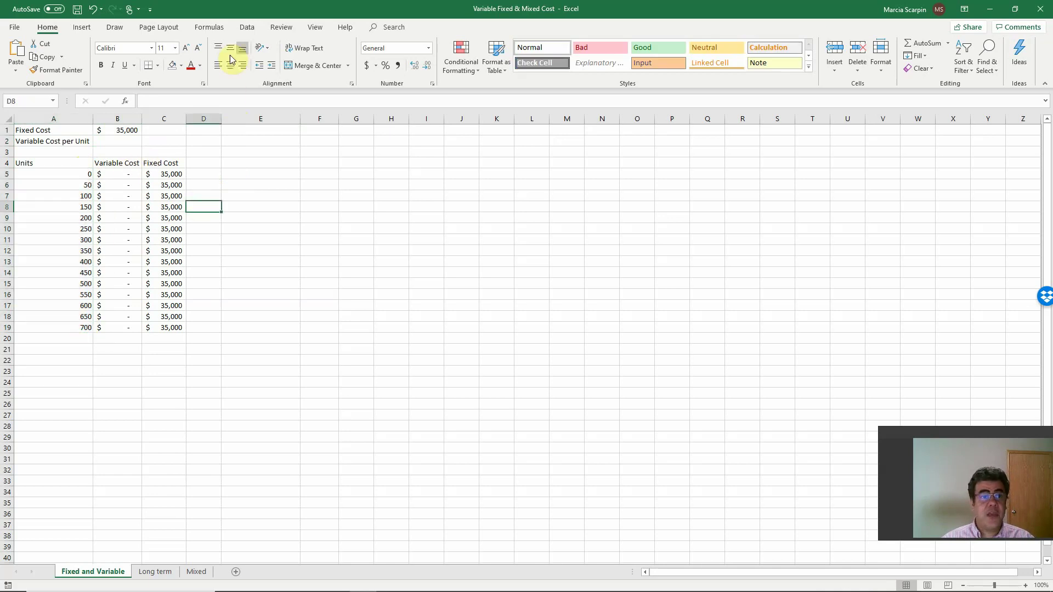
pyautogui.click(81, 27)
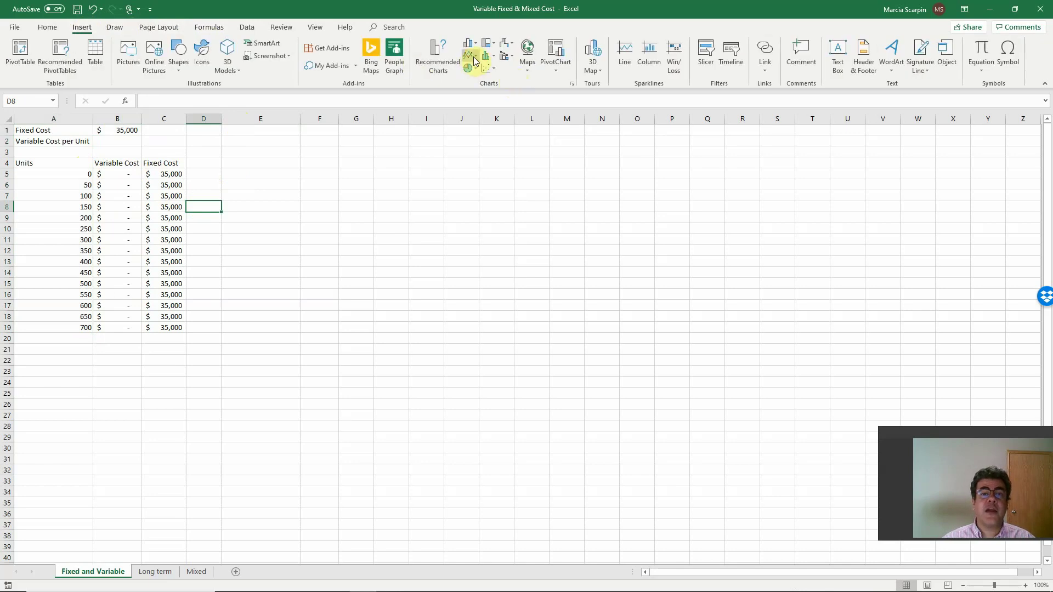
pyautogui.click(475, 57)
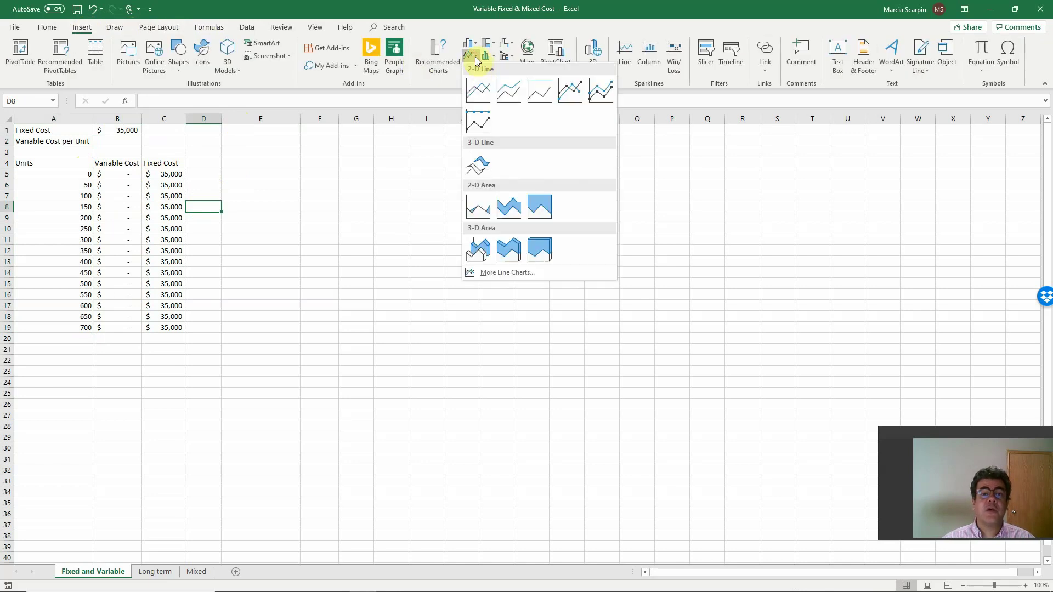
pyautogui.click(481, 96)
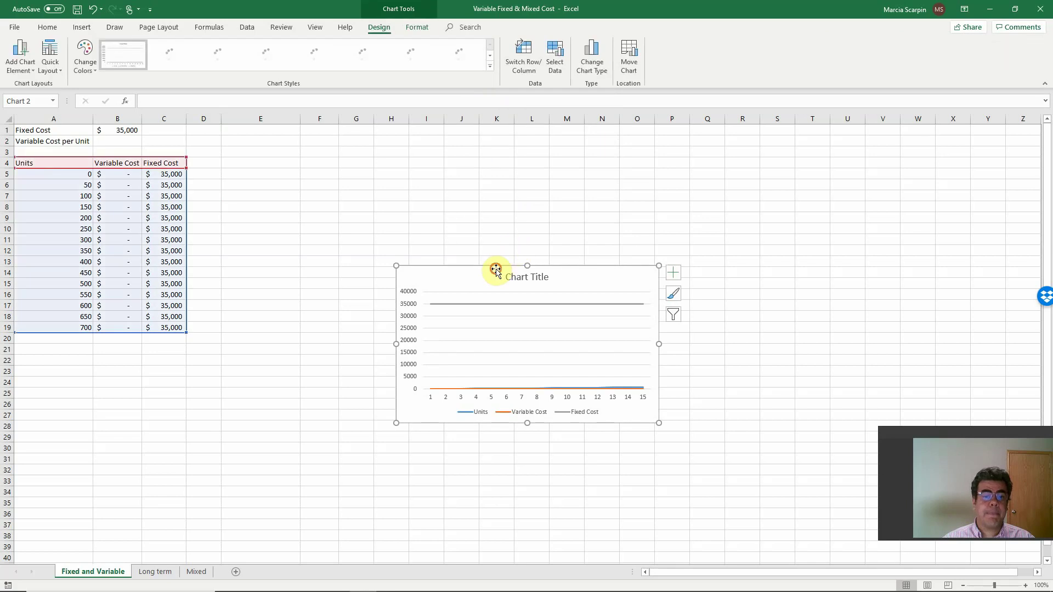
pyautogui.moveTo(473, 248); pyautogui.dragTo(319, 145)
# Step: Retitle the chart 'Fixed Cost'
pyautogui.click(351, 154)
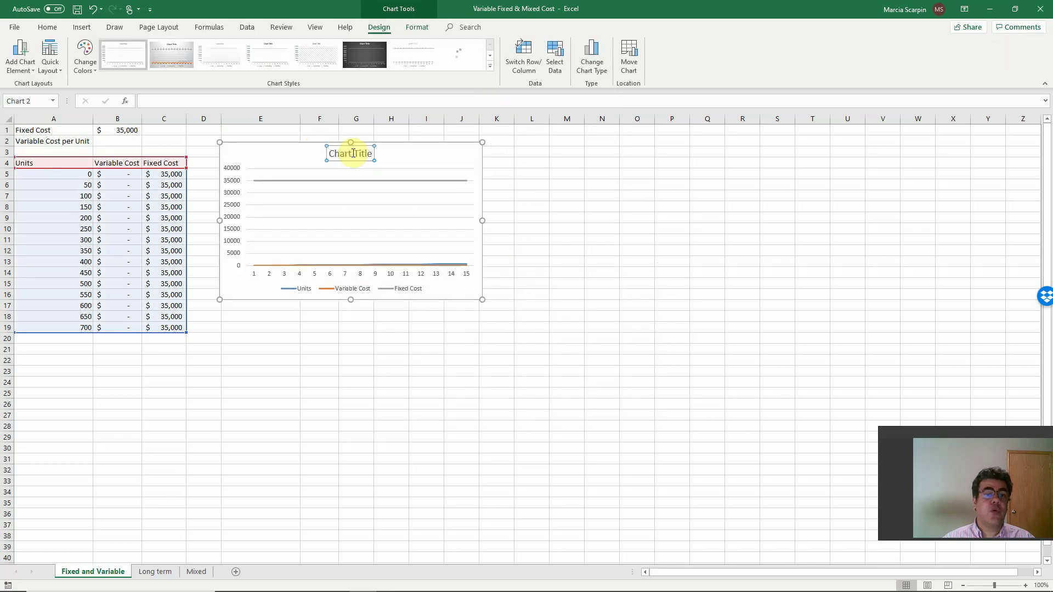
pyautogui.doubleClick(352, 153)
pyautogui.press('BackSpace')
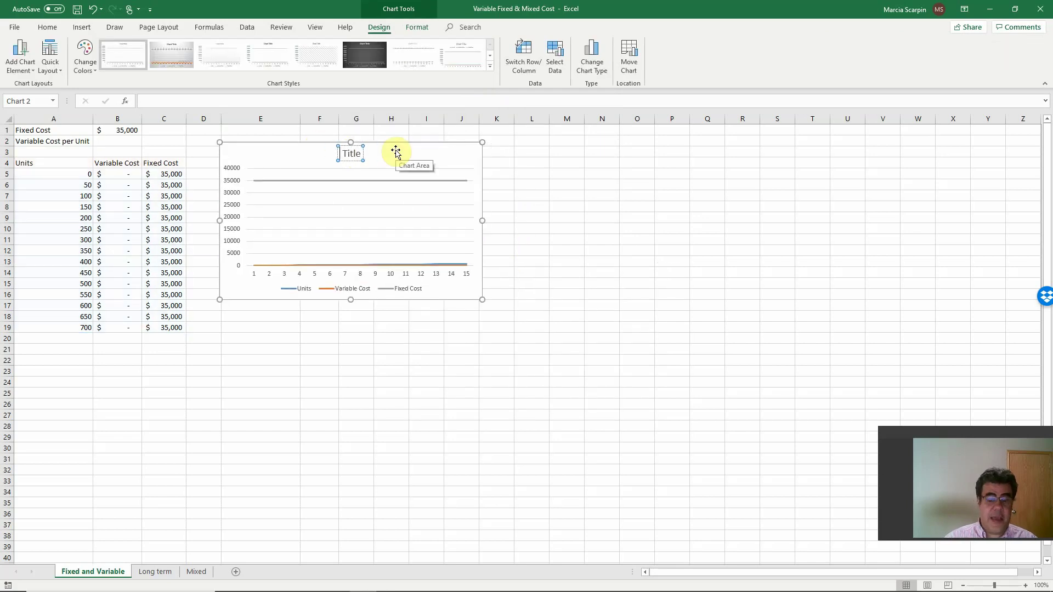
pyautogui.press('Delete')
pyautogui.press('Delete')
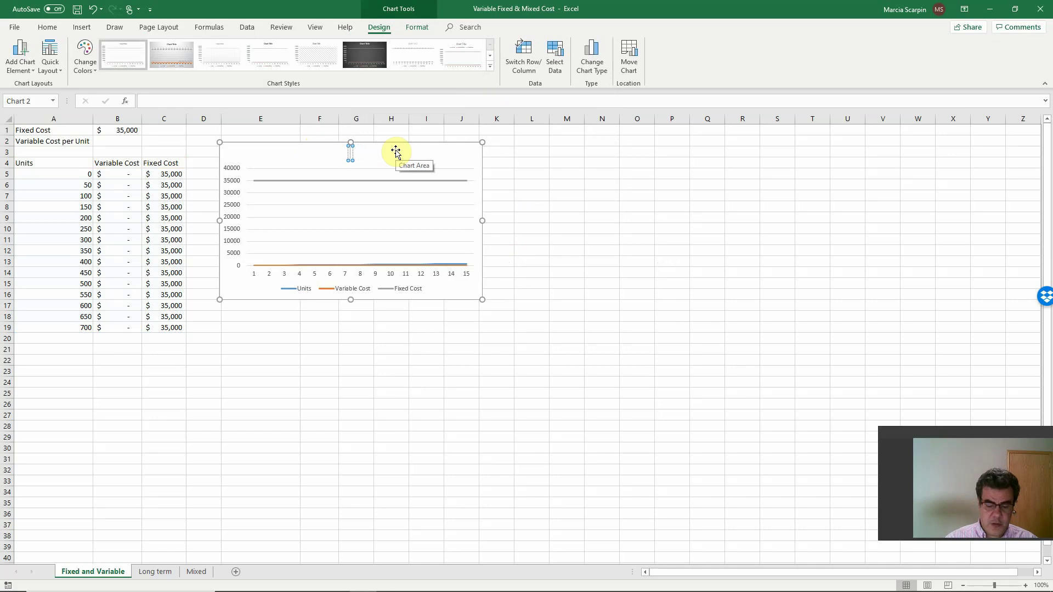
pyautogui.write('Fixed Cost')
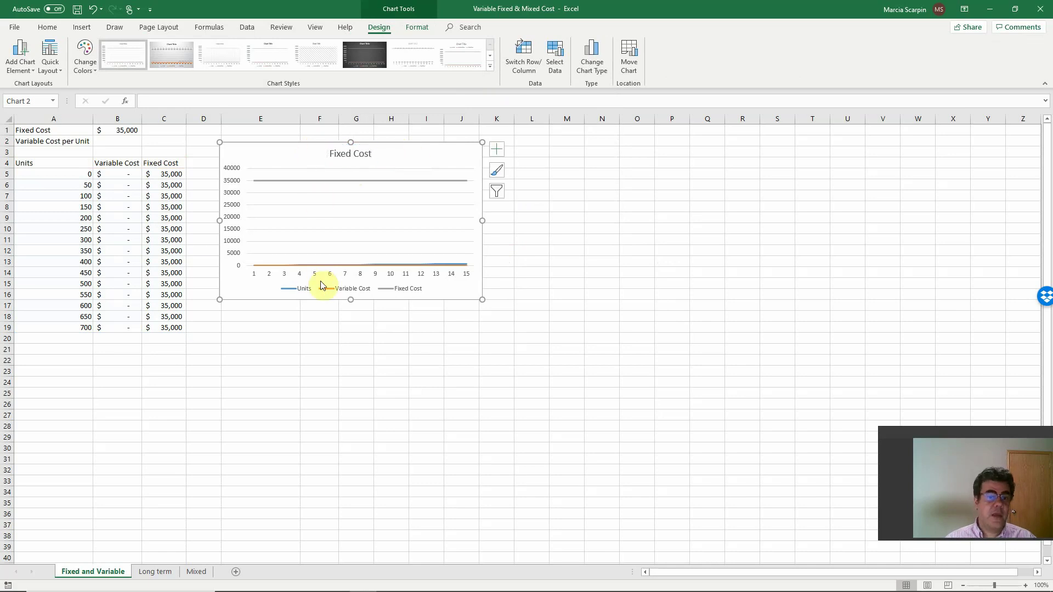
pyautogui.click(301, 147)
pyautogui.rightClick(320, 269)
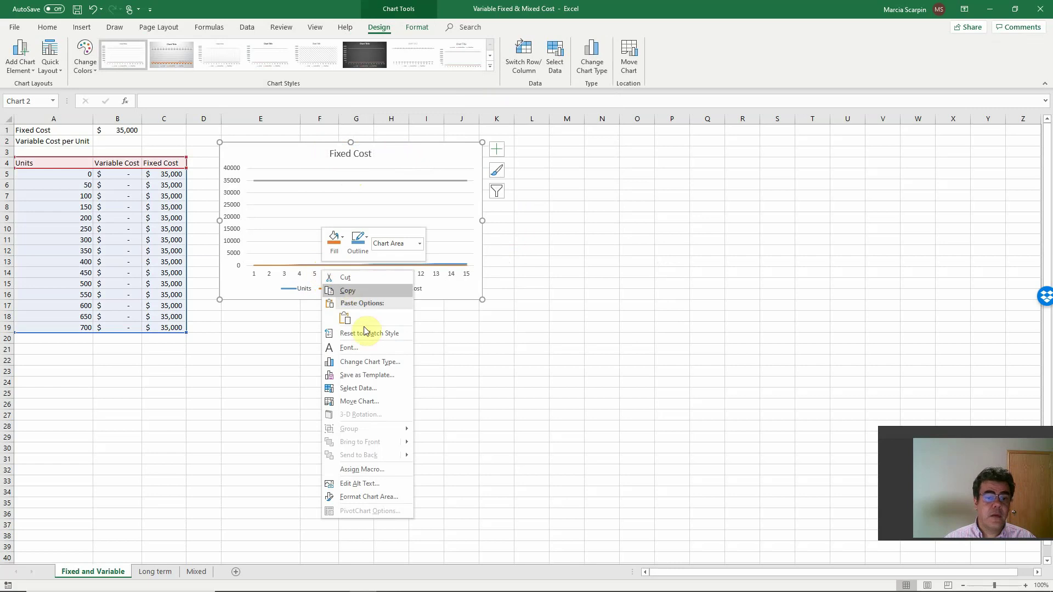
# Step: Remove the Units series and use units A5:A19 as the chart's horizontal axis labels
pyautogui.click(362, 388)
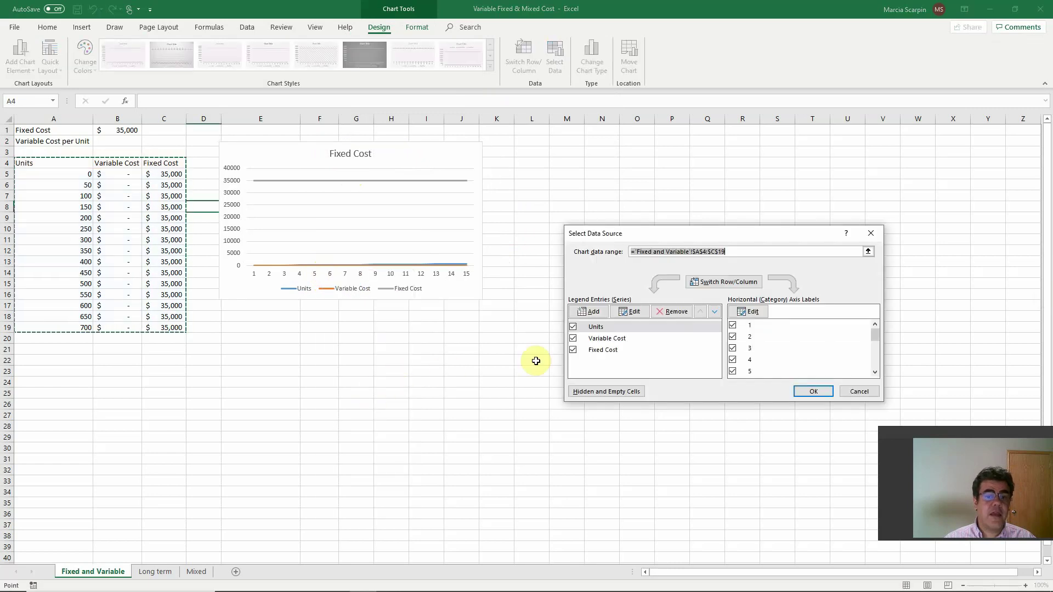
pyautogui.click(572, 327)
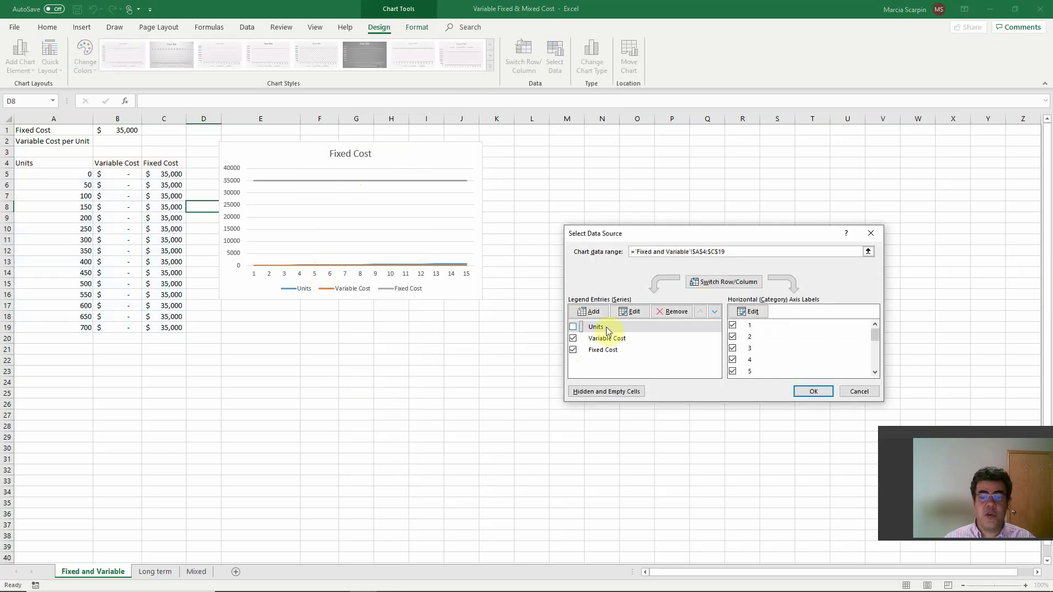
pyautogui.click(752, 312)
pyautogui.moveTo(70, 172); pyautogui.dragTo(85, 328)
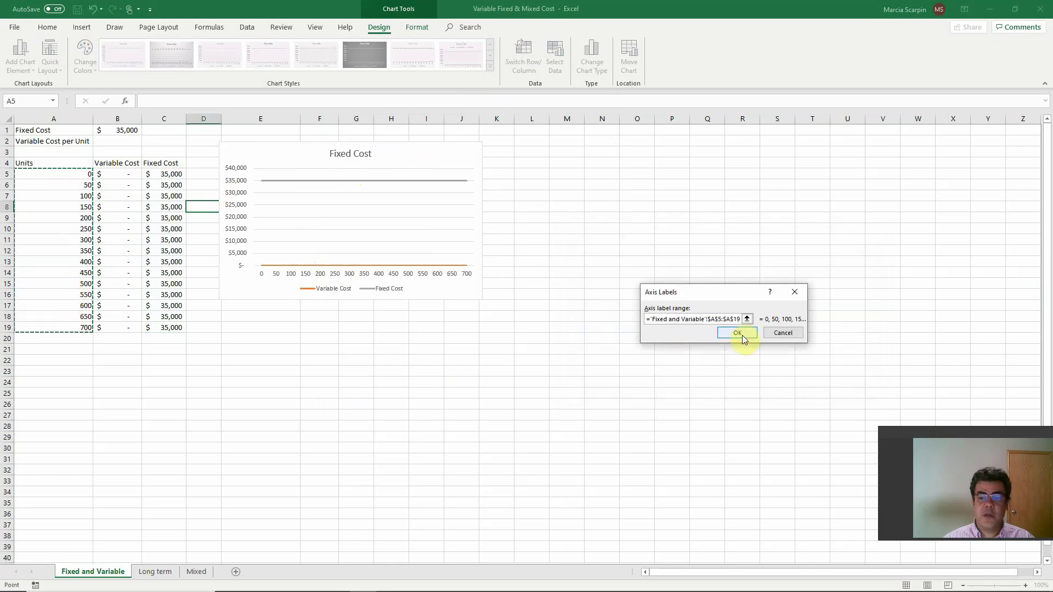
pyautogui.click(737, 333)
pyautogui.click(811, 392)
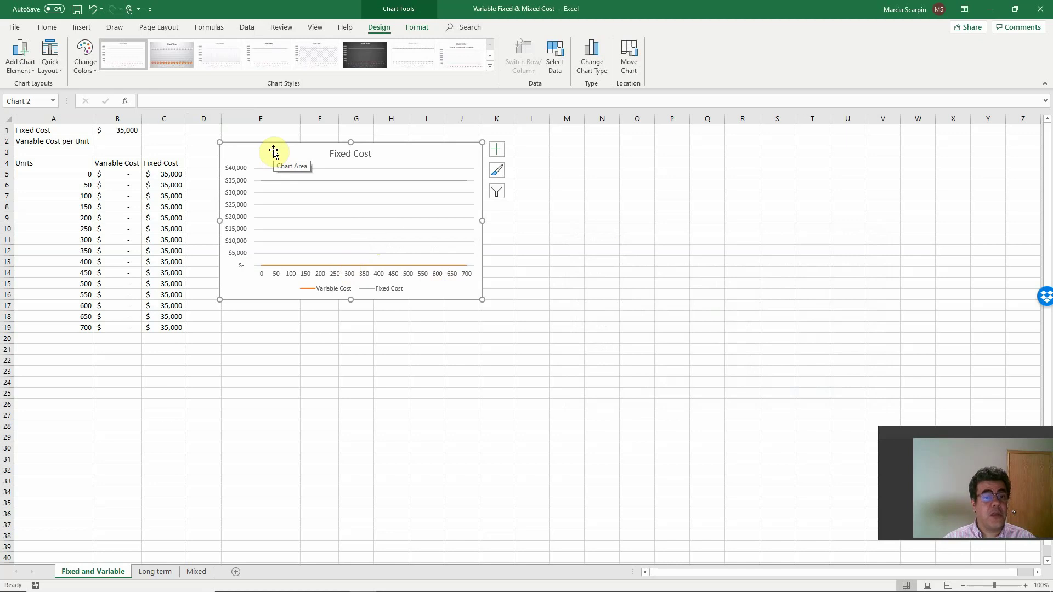
# Step: Remove the Variable Cost series so the chart plots only Fixed Cost
pyautogui.rightClick(273, 151)
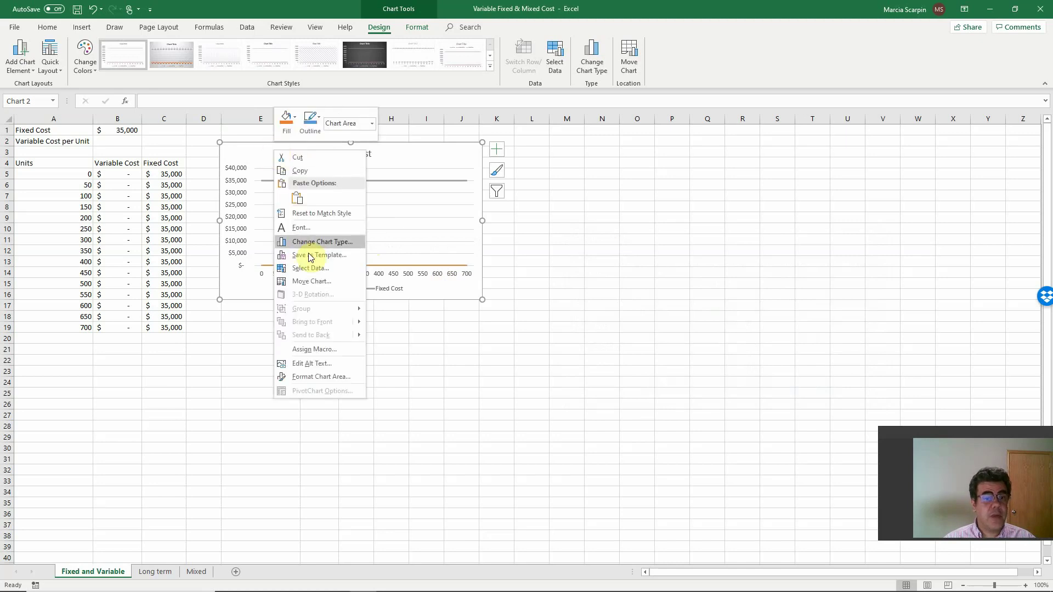
pyautogui.click(316, 269)
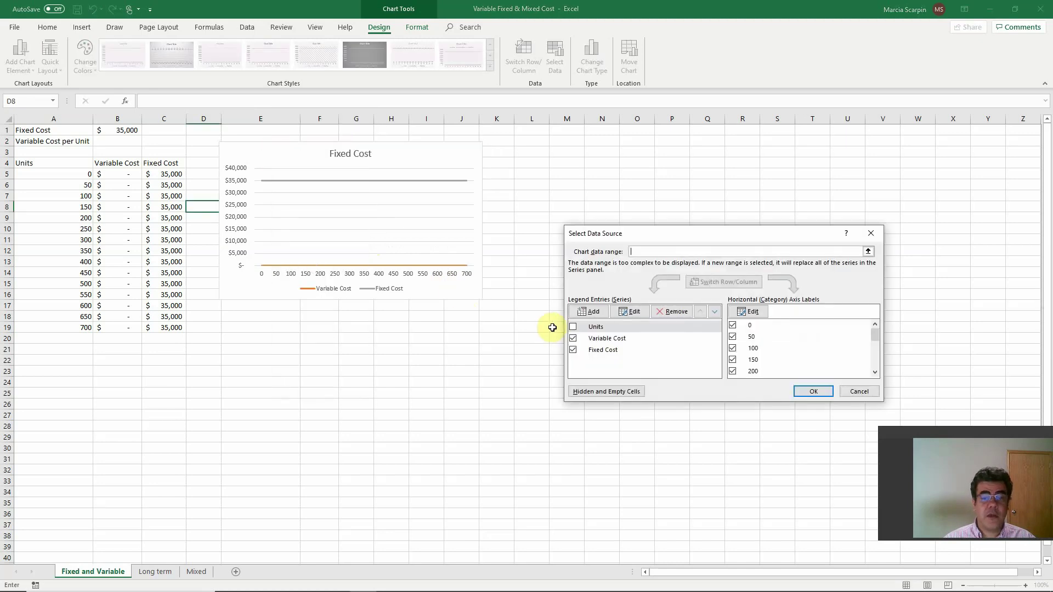
pyautogui.click(572, 339)
pyautogui.click(812, 391)
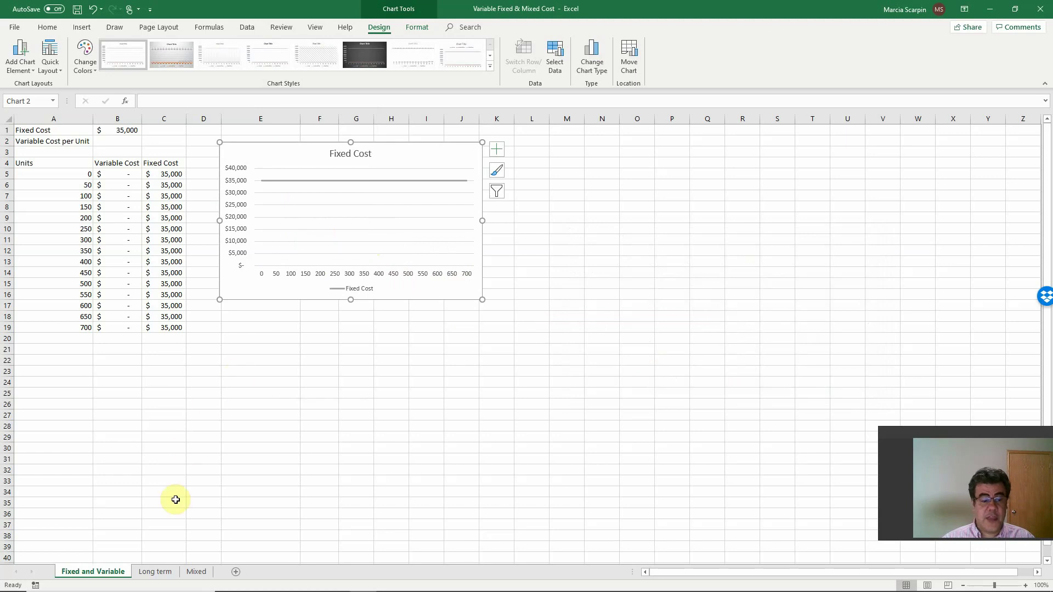
# Step: On the Long term sheet, clear the variable cost per unit in B4
pyautogui.click(155, 572)
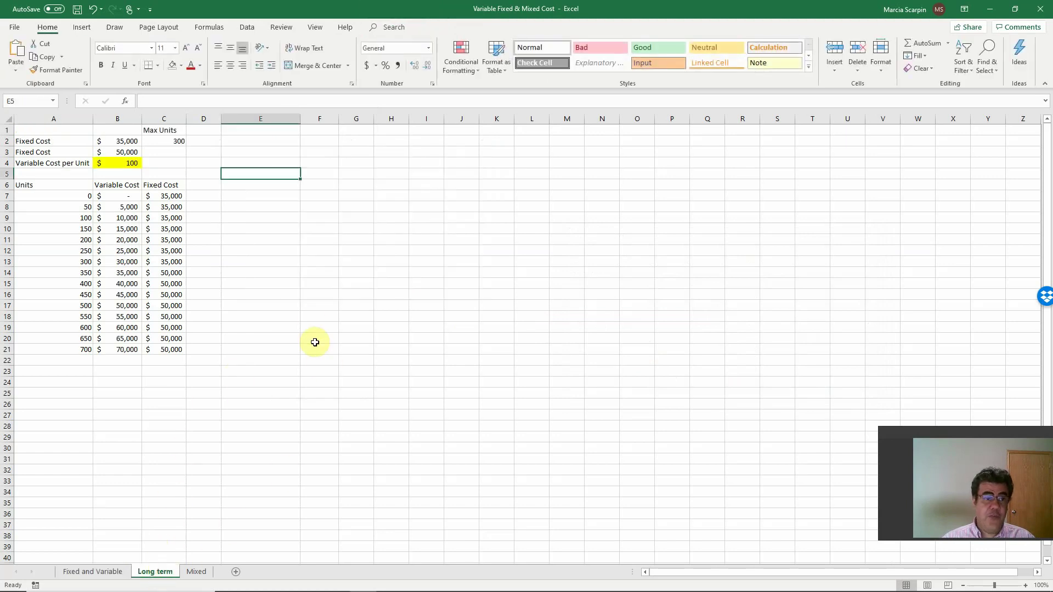
pyautogui.click(169, 137)
pyautogui.click(127, 163)
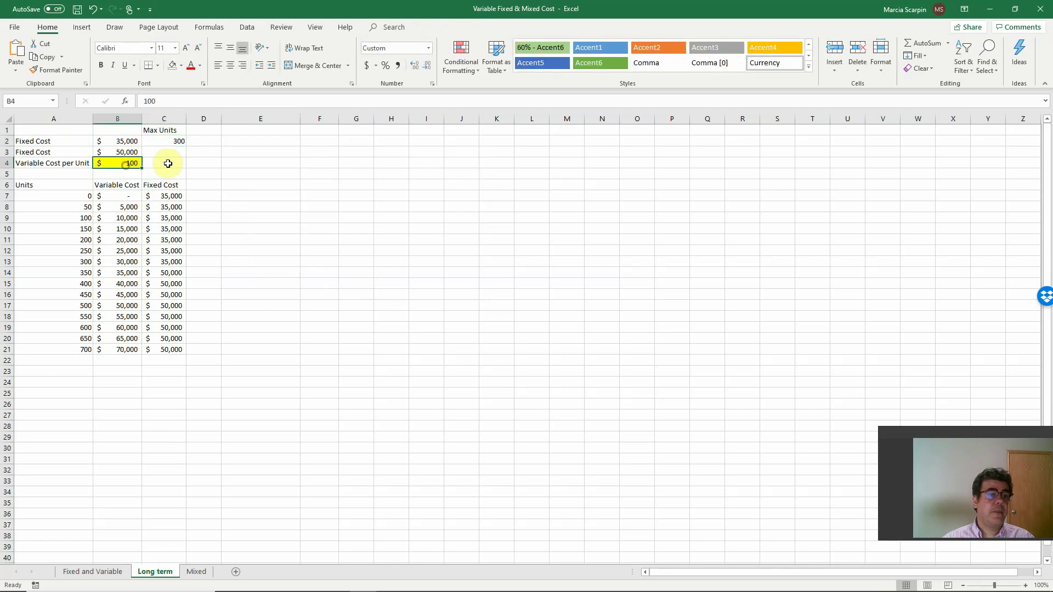
pyautogui.press('Delete')
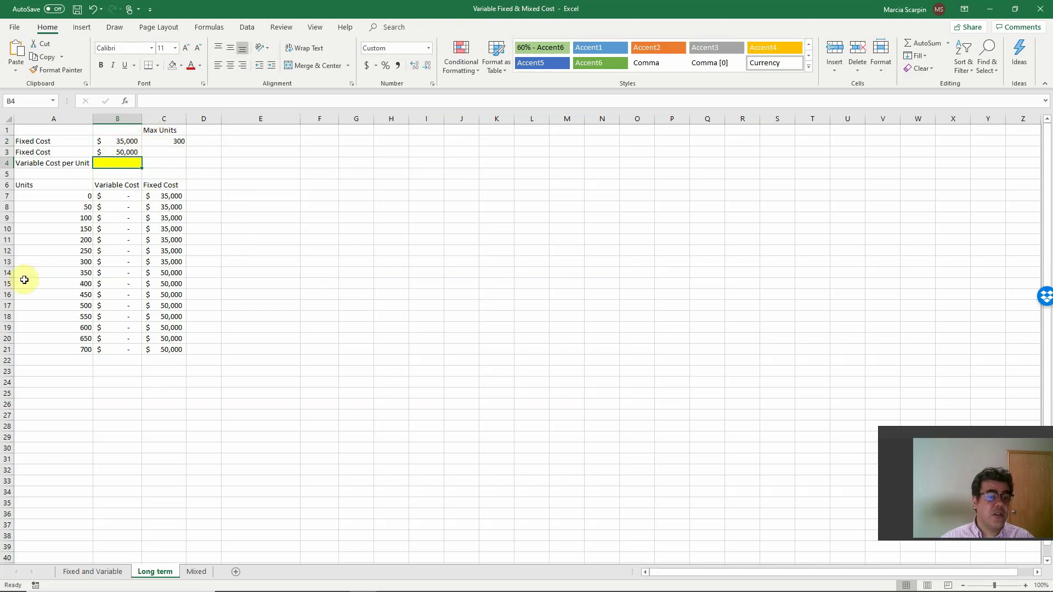
# Step: Insert a new row 14 with 301 units and a $50,000 fixed cost
pyautogui.click(7, 273)
pyautogui.rightClick(7, 272)
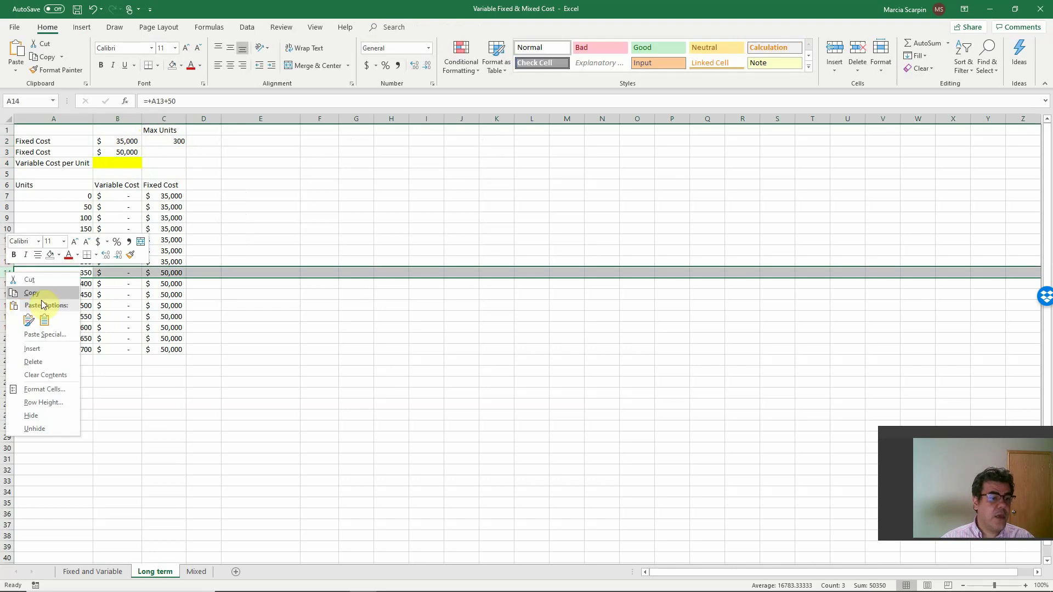
pyautogui.click(38, 348)
pyautogui.click(78, 271)
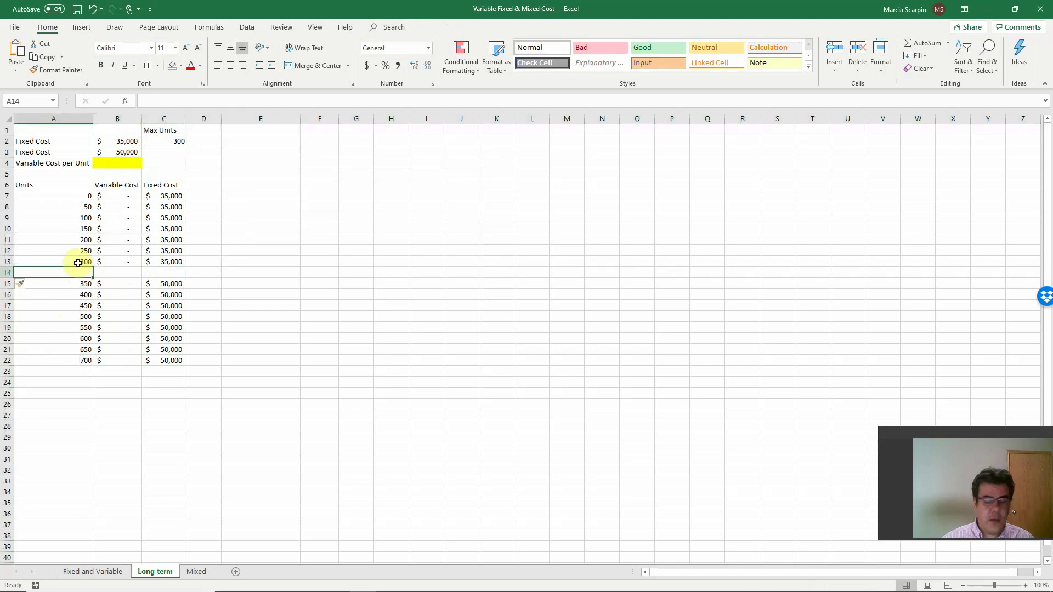
pyautogui.write('300')
pyautogui.press('Tab')
pyautogui.press('Tab')
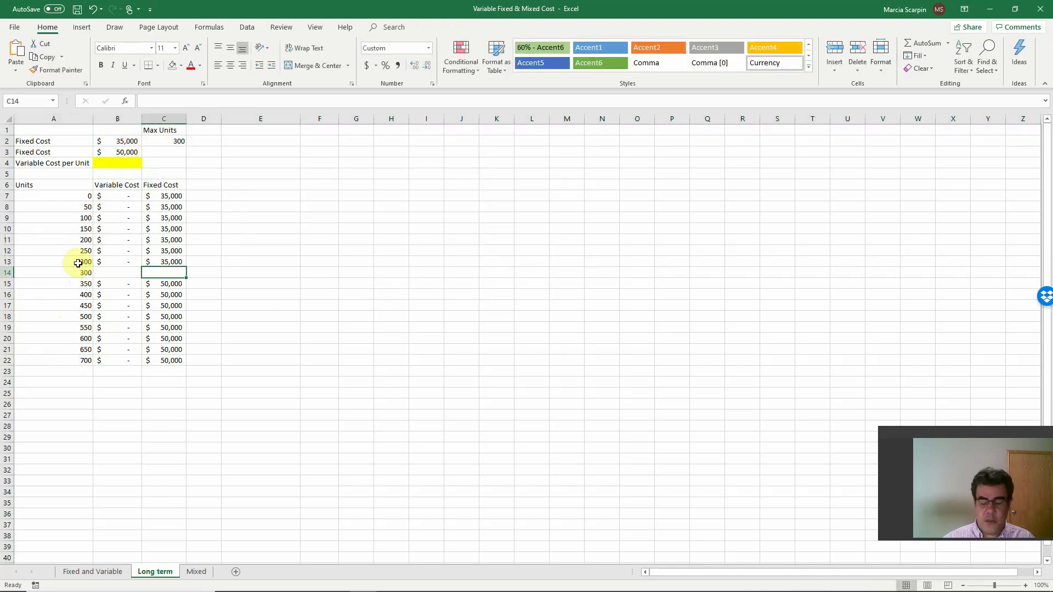
pyautogui.write('50000')
pyautogui.press('Return')
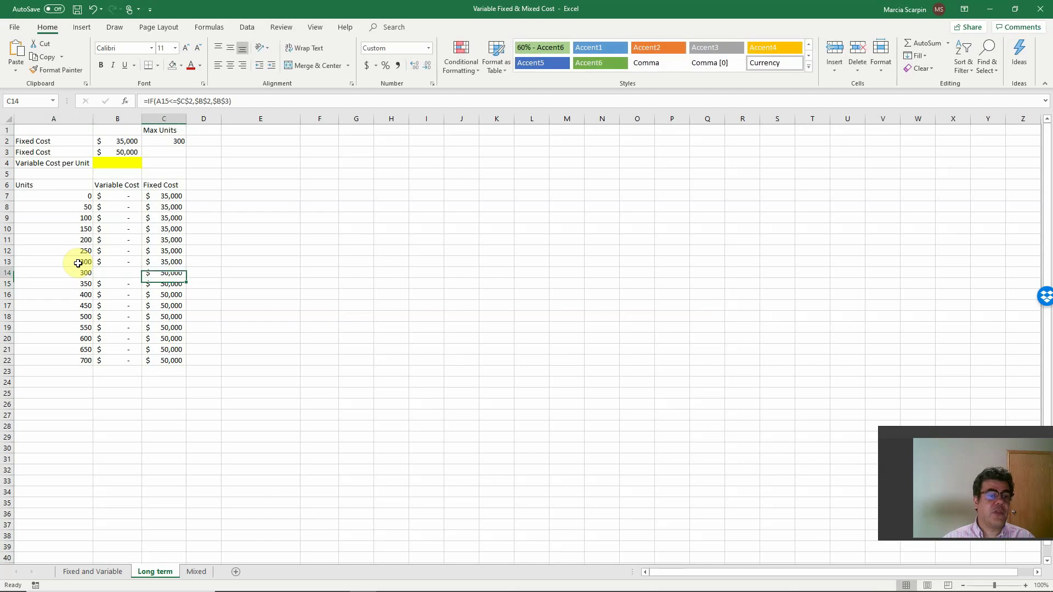
pyautogui.press('Up')
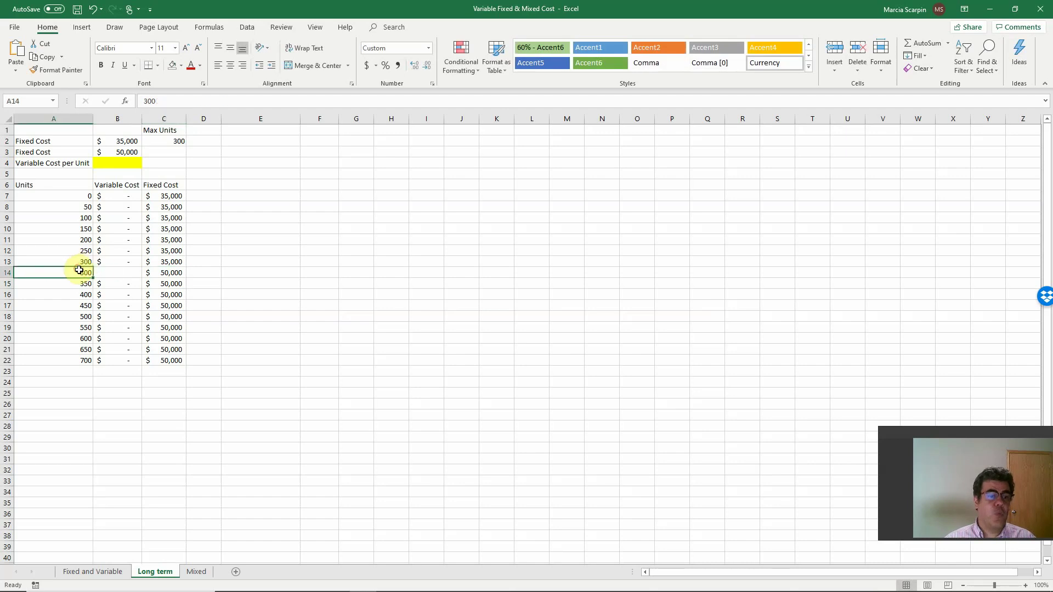
pyautogui.click(77, 269)
pyautogui.write('301')
pyautogui.press('Return')
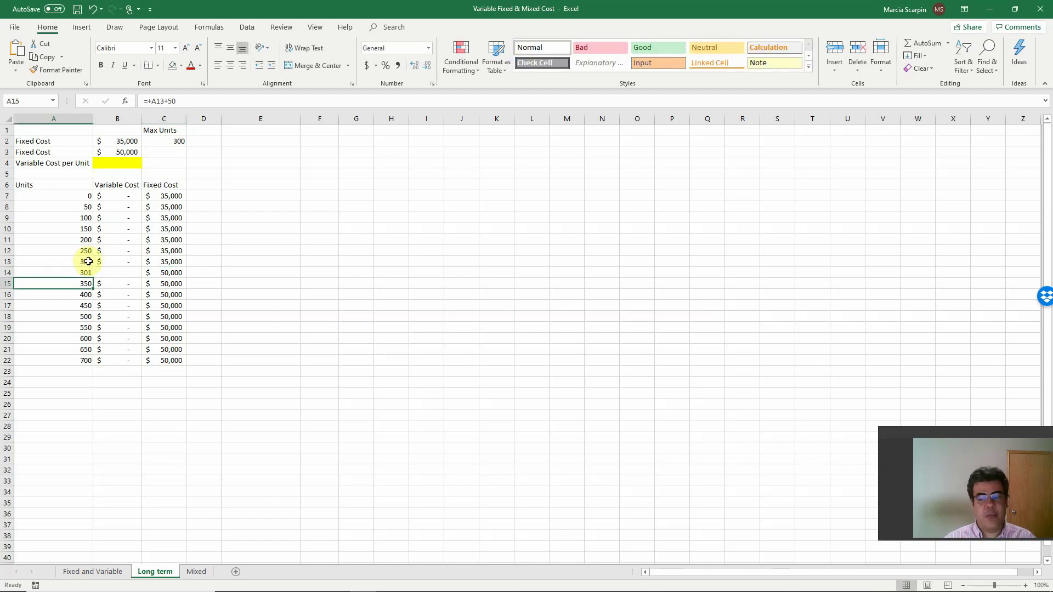
# Step: Copy the variable cost formula from B13 down into B14
pyautogui.click(113, 260)
pyautogui.moveTo(142, 267); pyautogui.dragTo(142, 301)
pyautogui.click(111, 271)
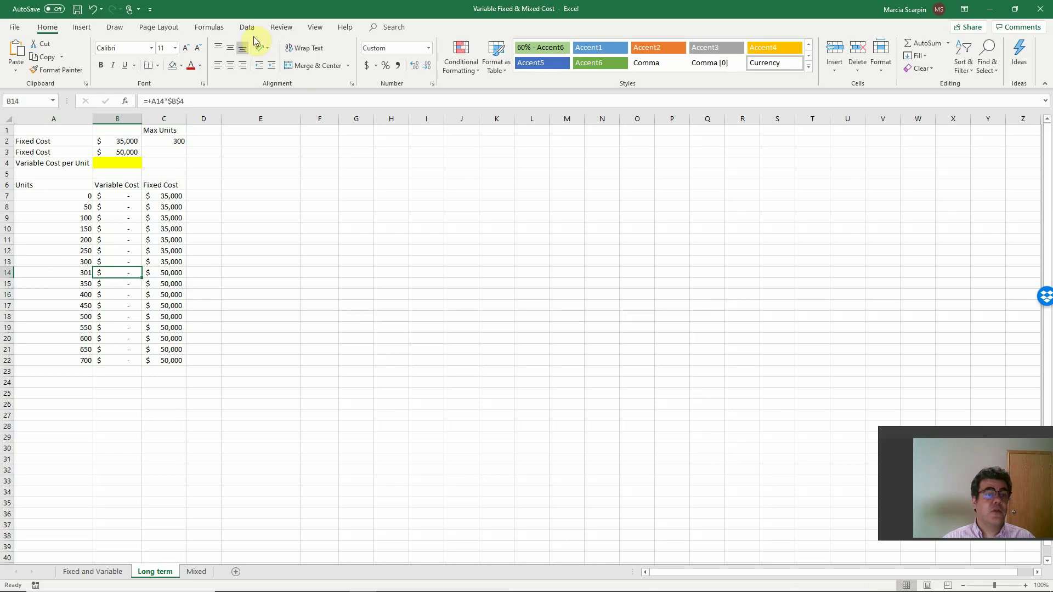
# Step: Insert a 2-D line chart on the Long term sheet and place it beside the table
pyautogui.click(82, 27)
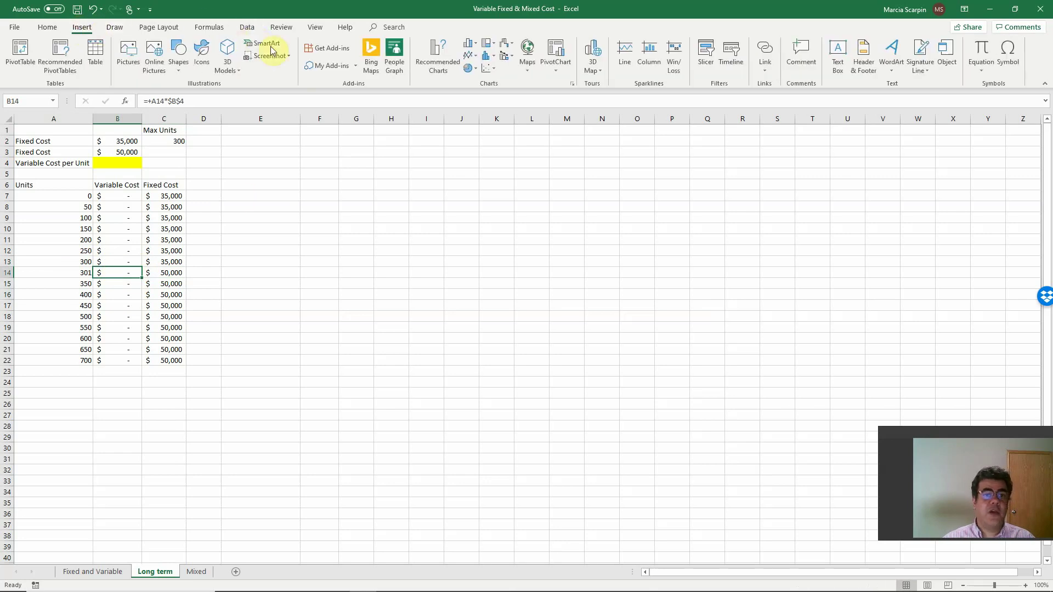
pyautogui.click(495, 70)
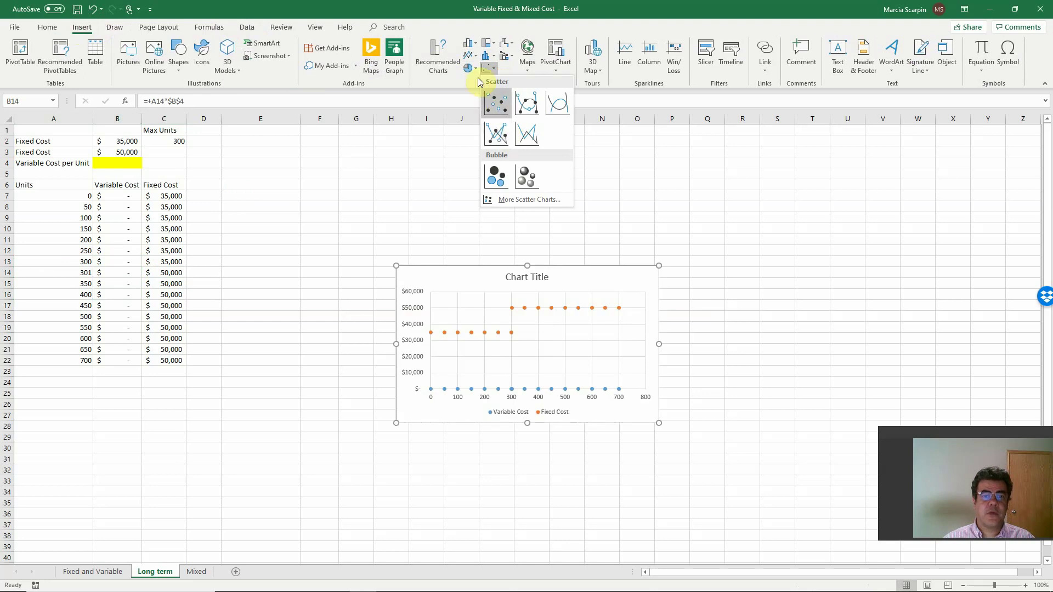
pyautogui.click(475, 54)
pyautogui.click(476, 54)
pyautogui.click(482, 90)
pyautogui.moveTo(461, 265); pyautogui.dragTo(336, 157)
# Step: Plot only Fixed Cost against units A7:A22, then shift the chart left toward column E
pyautogui.rightClick(357, 162)
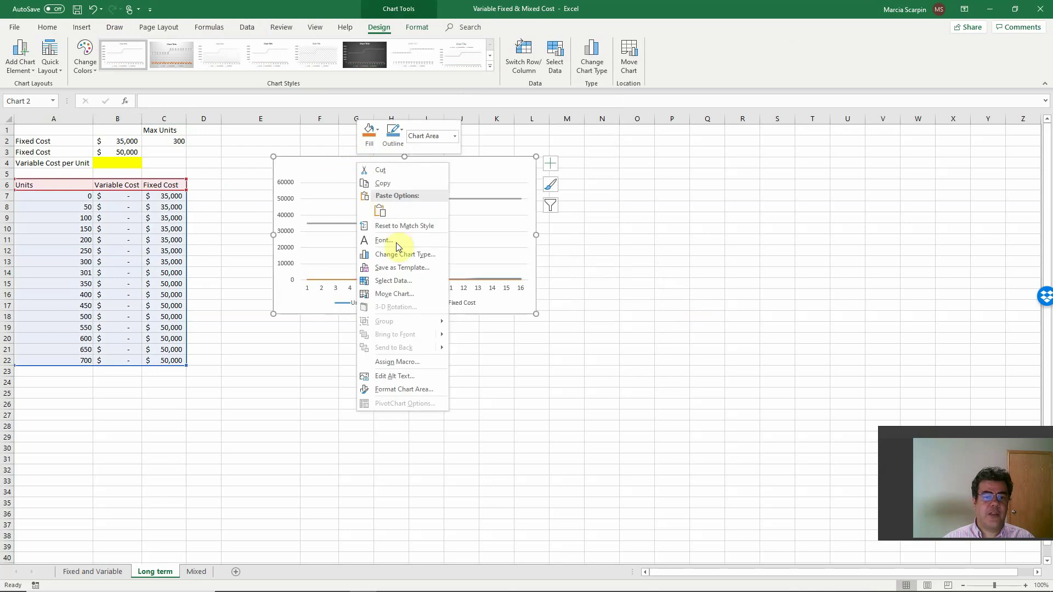
pyautogui.click(394, 280)
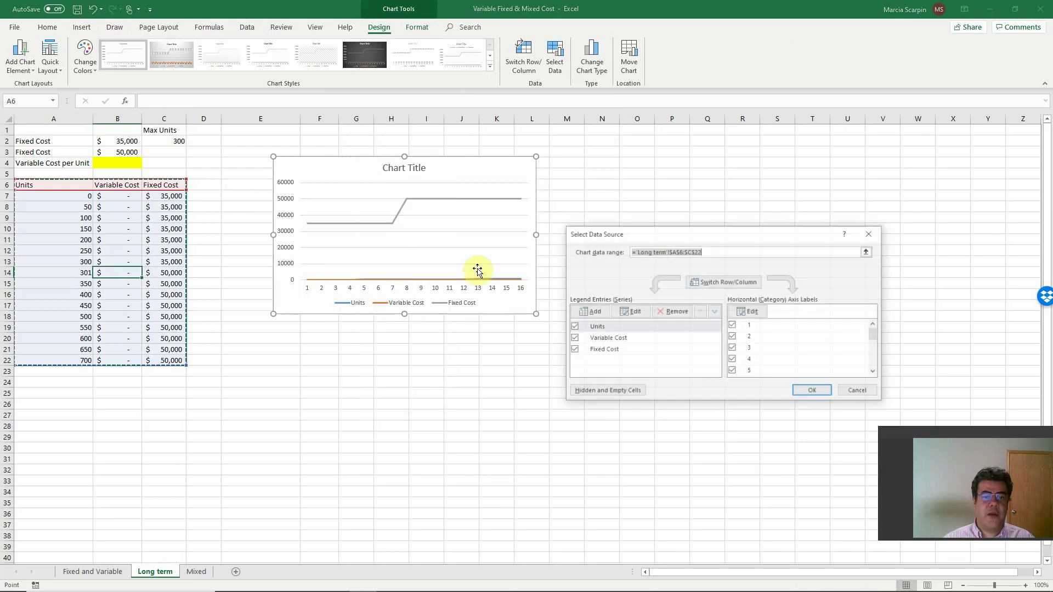
pyautogui.click(572, 337)
pyautogui.click(572, 326)
pyautogui.click(747, 311)
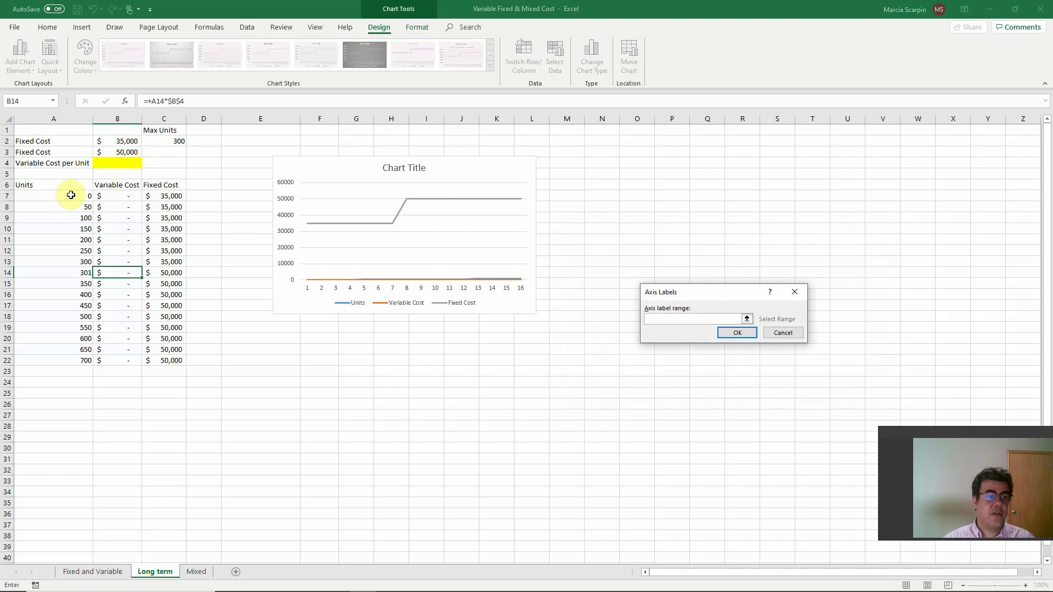
pyautogui.moveTo(71, 196); pyautogui.dragTo(85, 360)
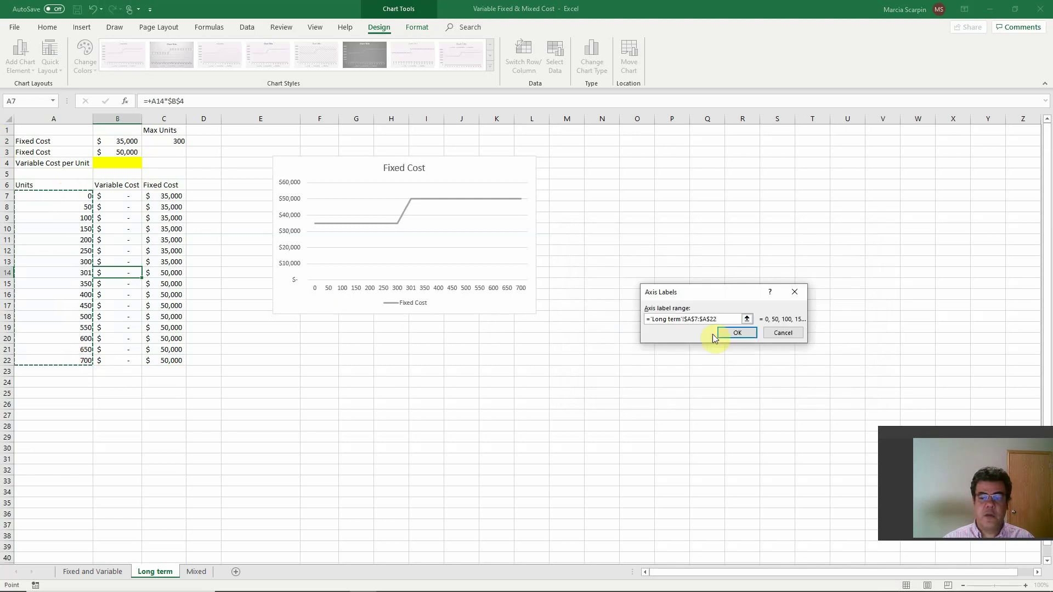
pyautogui.click(733, 332)
pyautogui.click(811, 394)
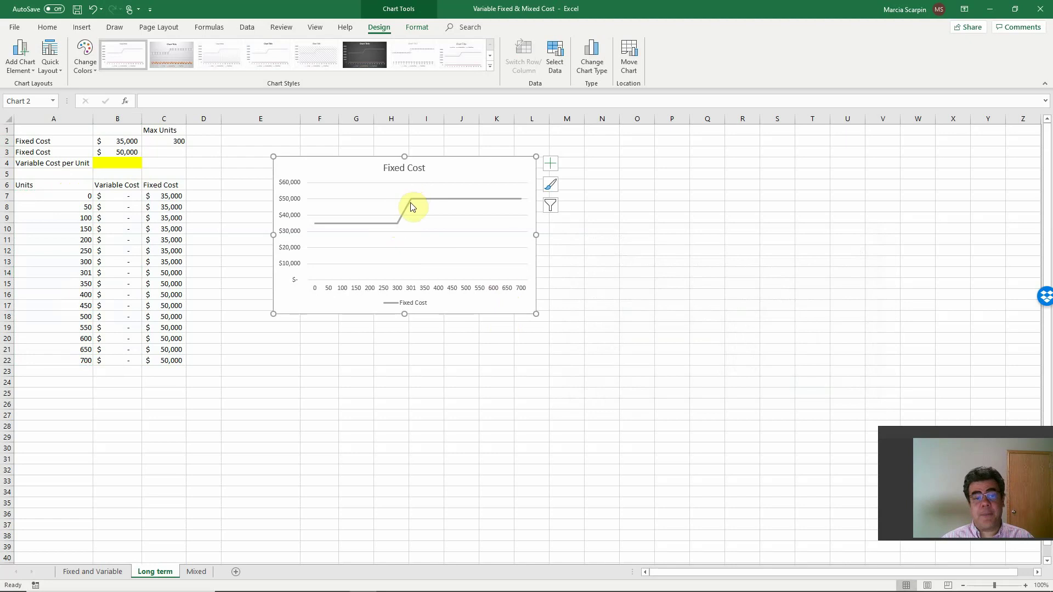
pyautogui.moveTo(405, 220)
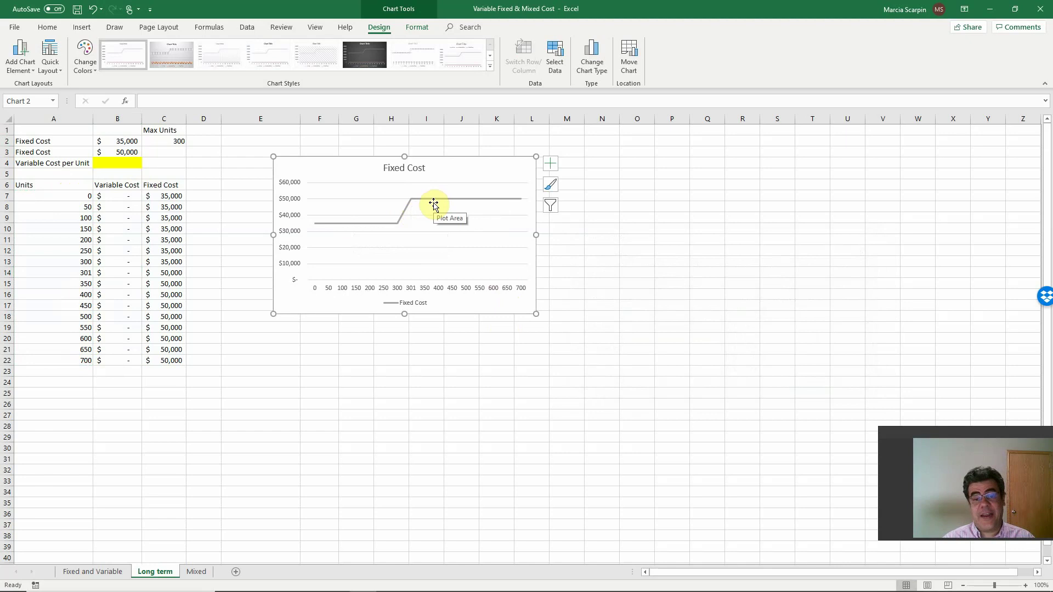
pyautogui.moveTo(460, 166); pyautogui.dragTo(398, 175)
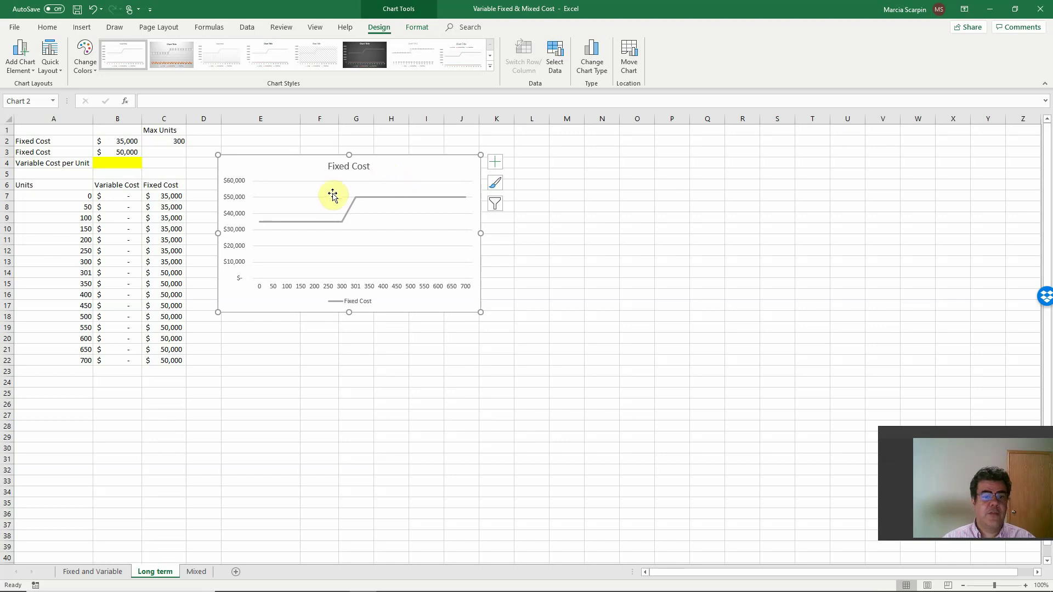
# Step: Delete the 301-unit row 14 from the table
pyautogui.click(6, 272)
pyautogui.rightClick(7, 272)
pyautogui.click(53, 365)
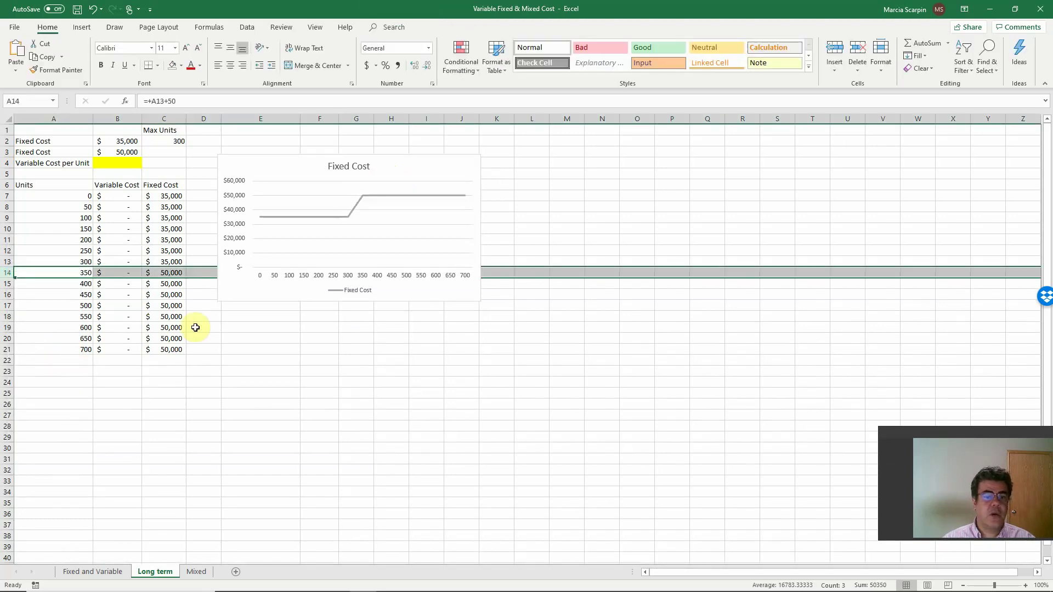
# Step: On the Fixed and Variable sheet, set B2 to 100 and select the Units and Variable Cost data A4:B19
pyautogui.click(282, 348)
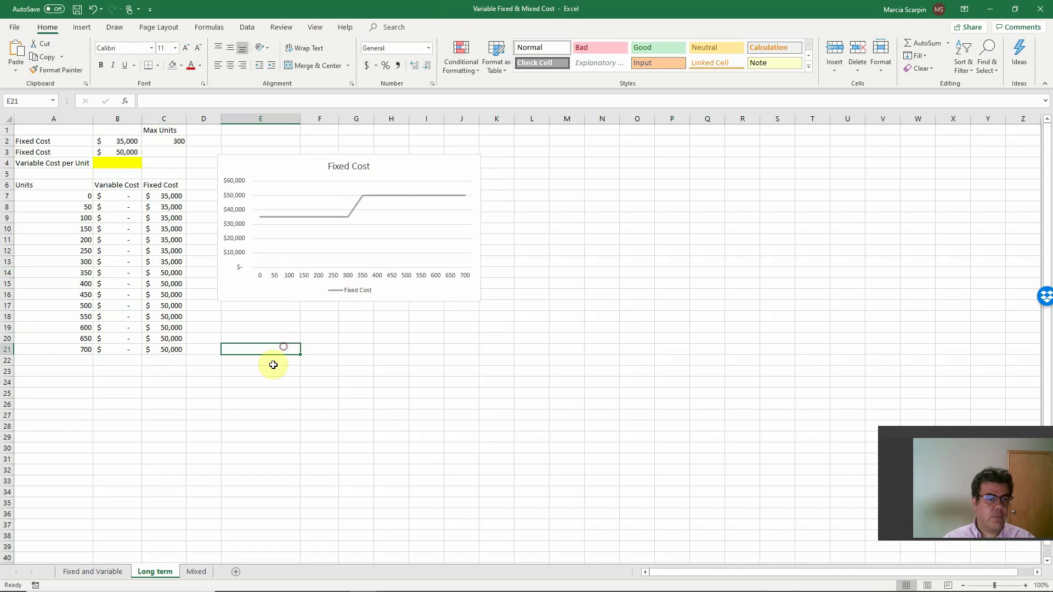
pyautogui.click(99, 573)
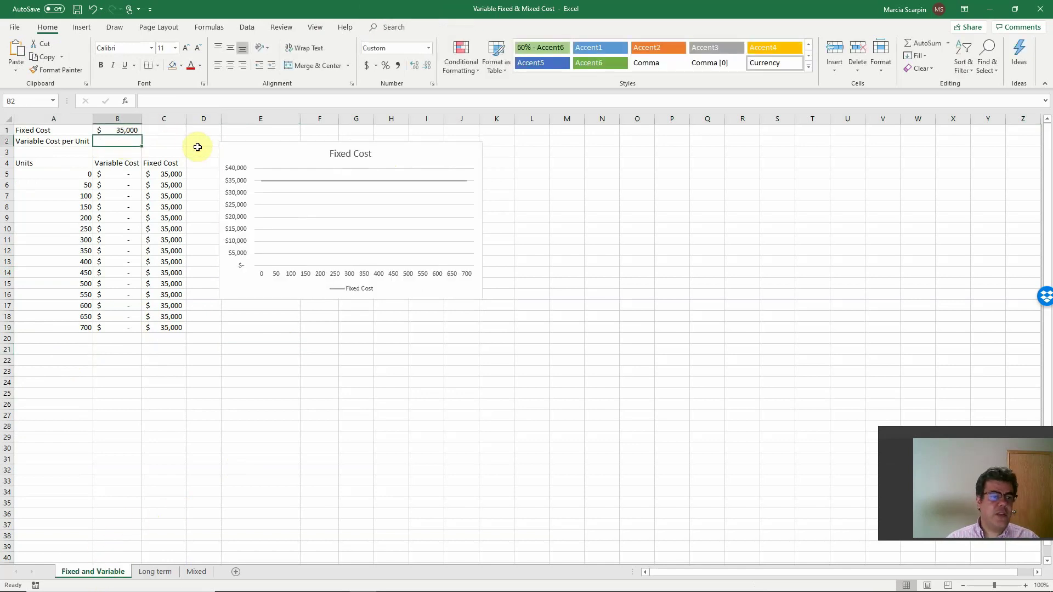
pyautogui.write('100')
pyautogui.press('Return')
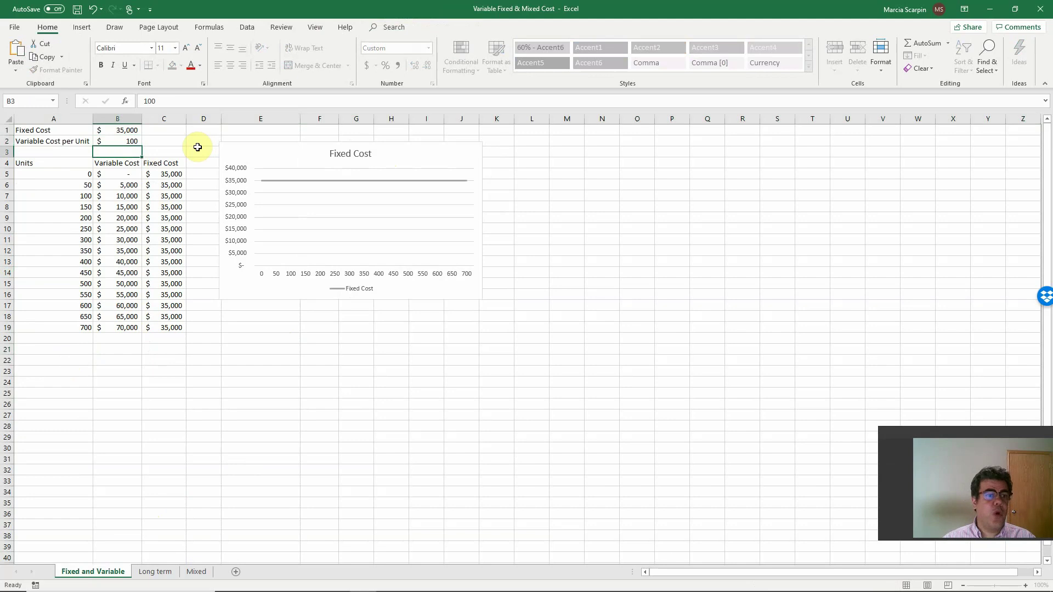
pyautogui.click(120, 173)
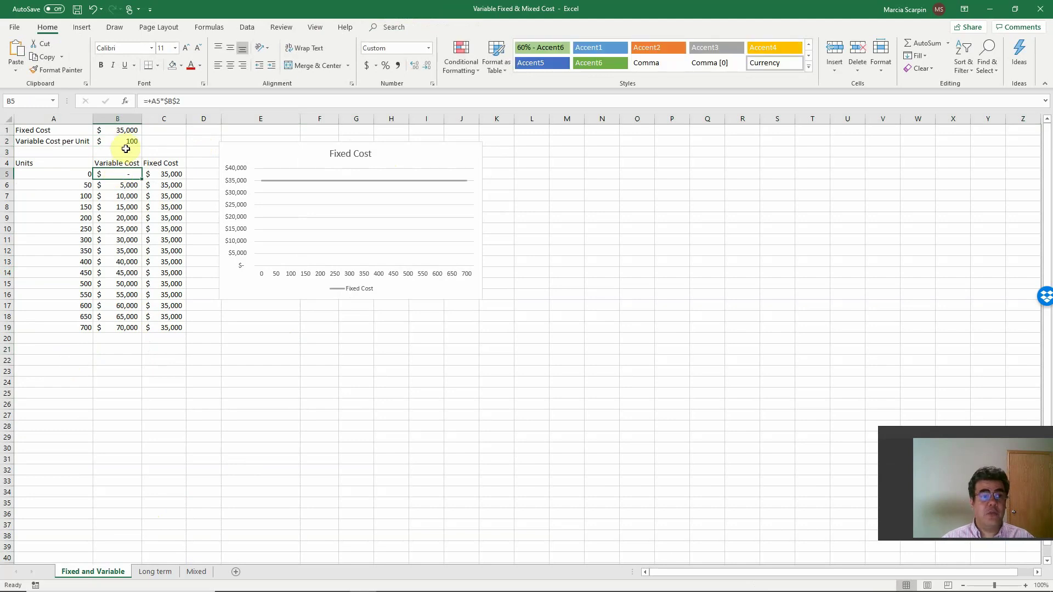
pyautogui.click(121, 187)
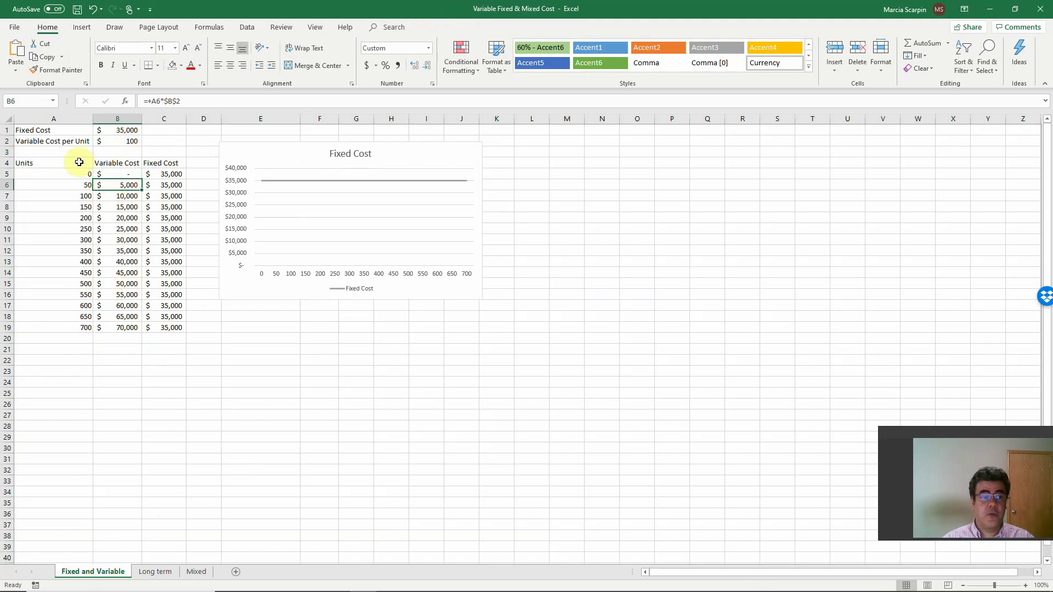
pyautogui.moveTo(76, 162); pyautogui.dragTo(129, 329)
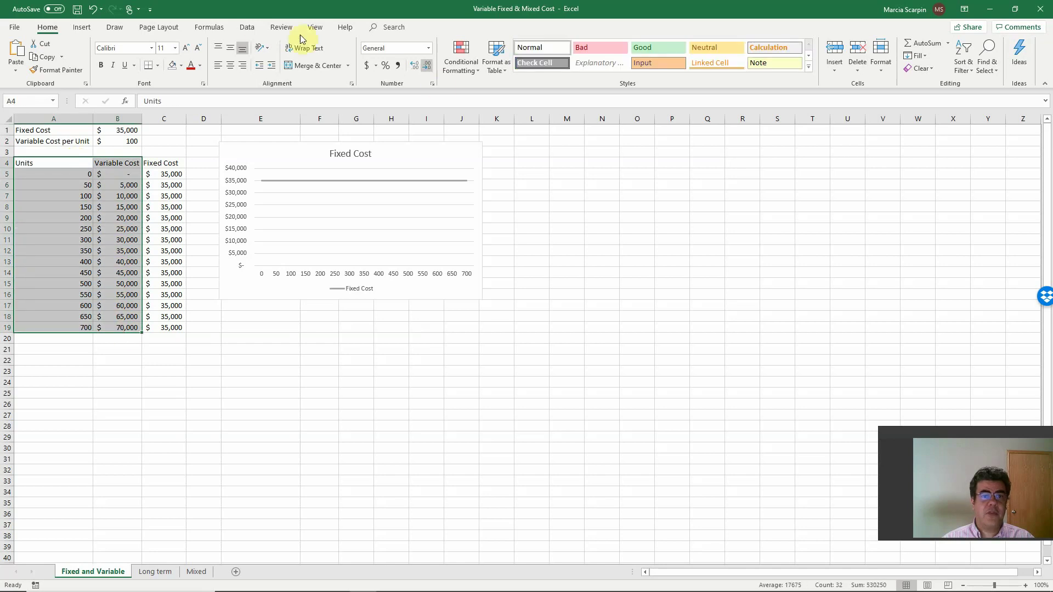
pyautogui.click(82, 27)
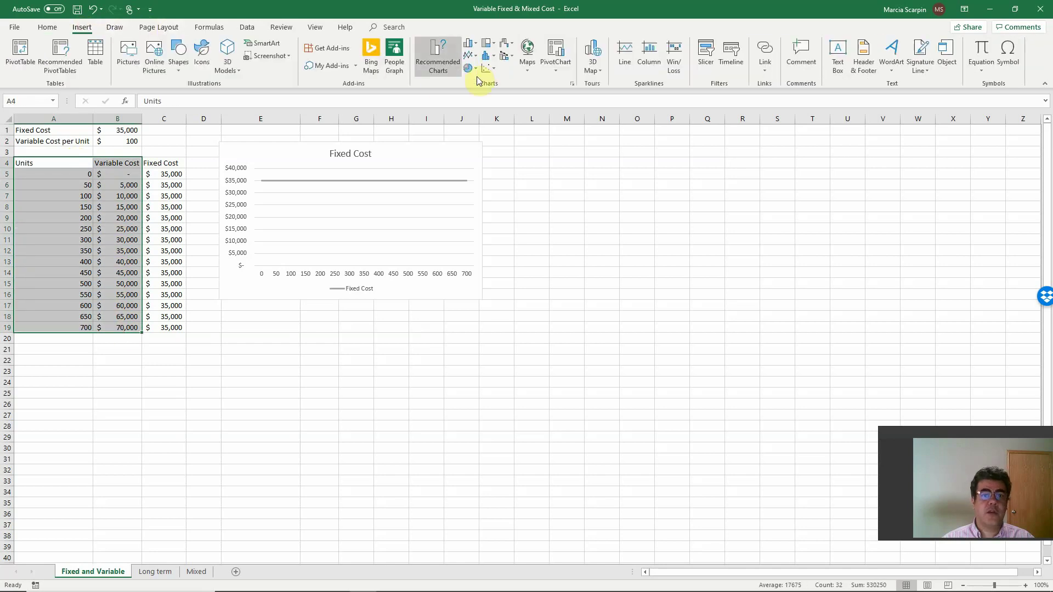
# Step: Insert a 2-D line chart beside the Fixed Cost chart and title it 'Variable Cost'
pyautogui.click(467, 57)
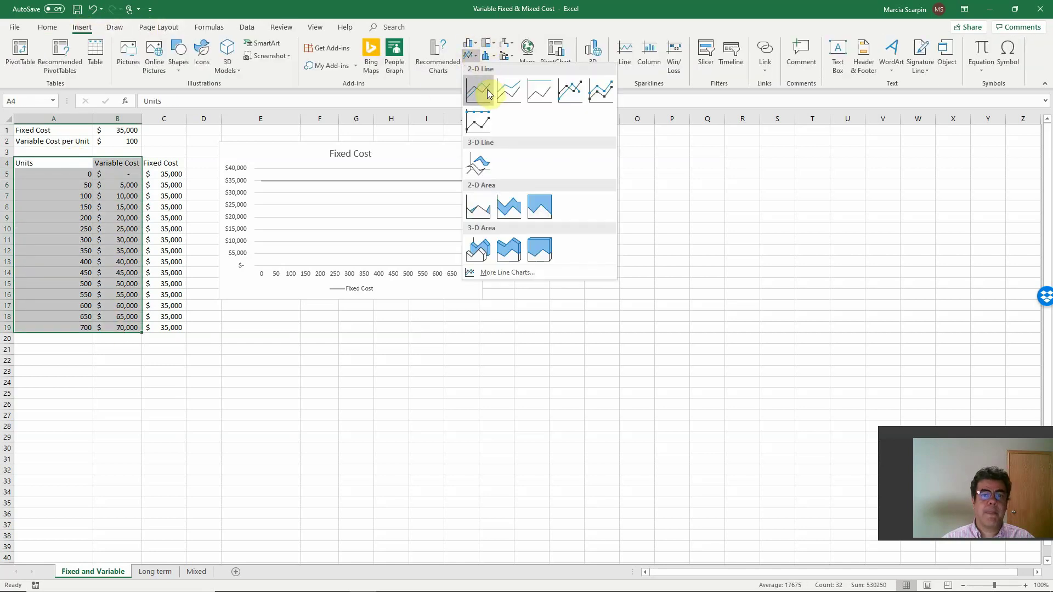
pyautogui.click(483, 88)
pyautogui.moveTo(564, 275); pyautogui.dragTo(668, 153)
pyautogui.click(648, 153)
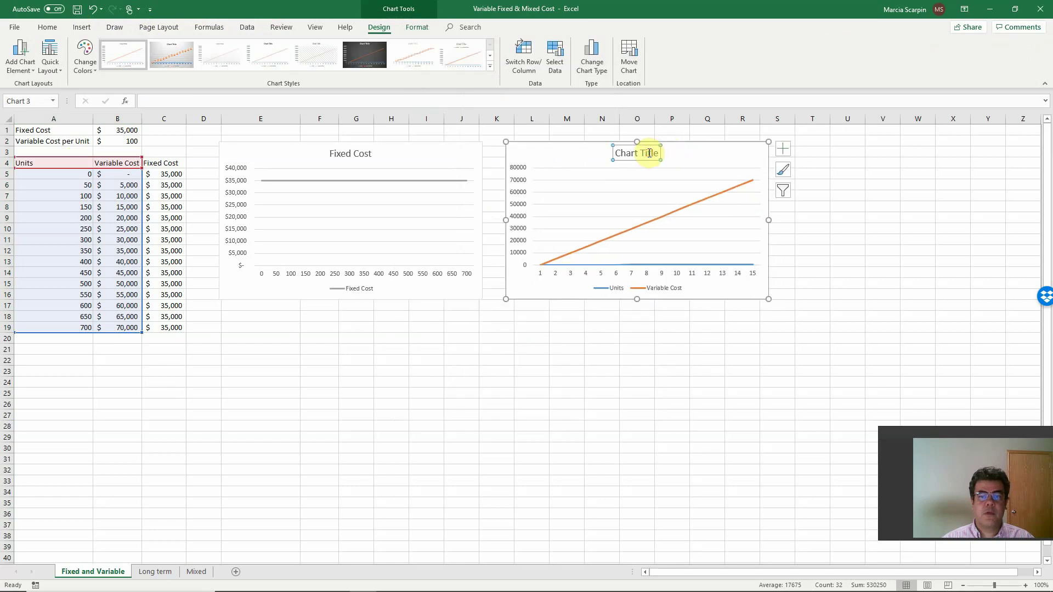
pyautogui.doubleClick(648, 153)
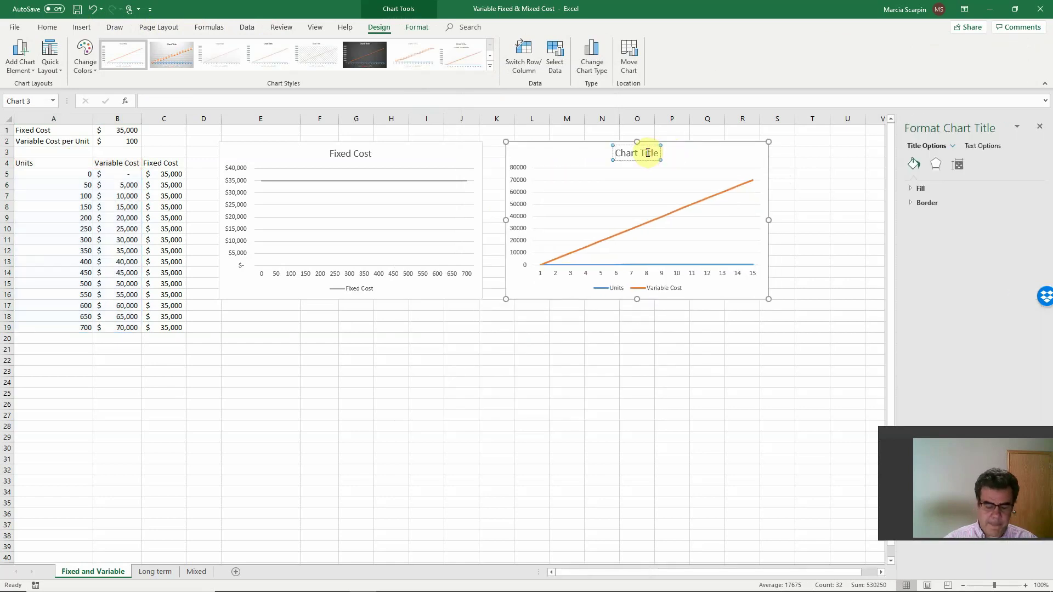
pyautogui.write('Variable')
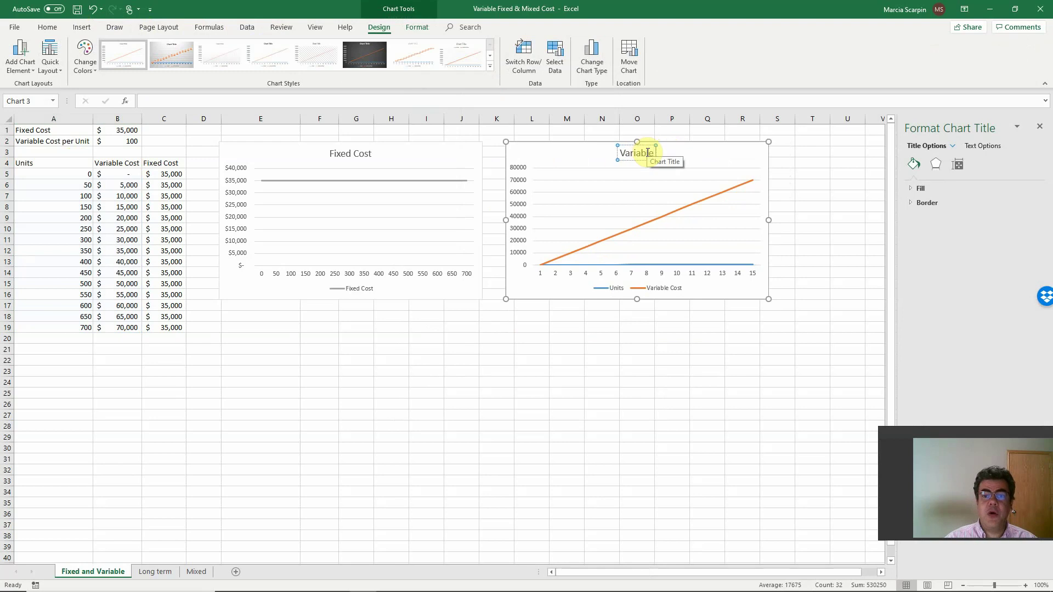
pyautogui.write(' Cost')
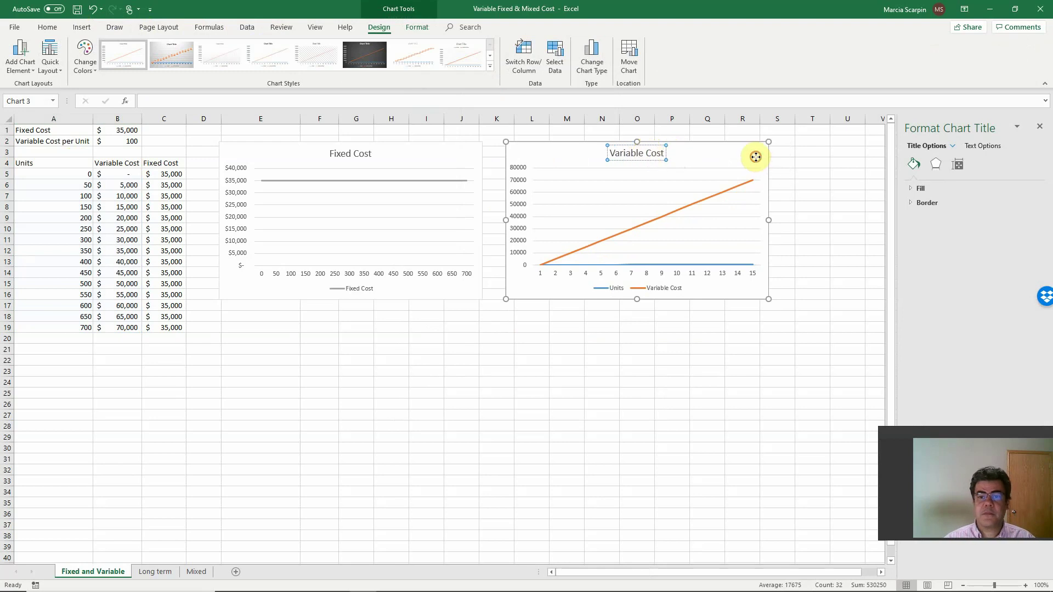
pyautogui.click(580, 176)
# Step: Remove the Units series and use units A5:A19 as the horizontal axis labels
pyautogui.rightClick(570, 148)
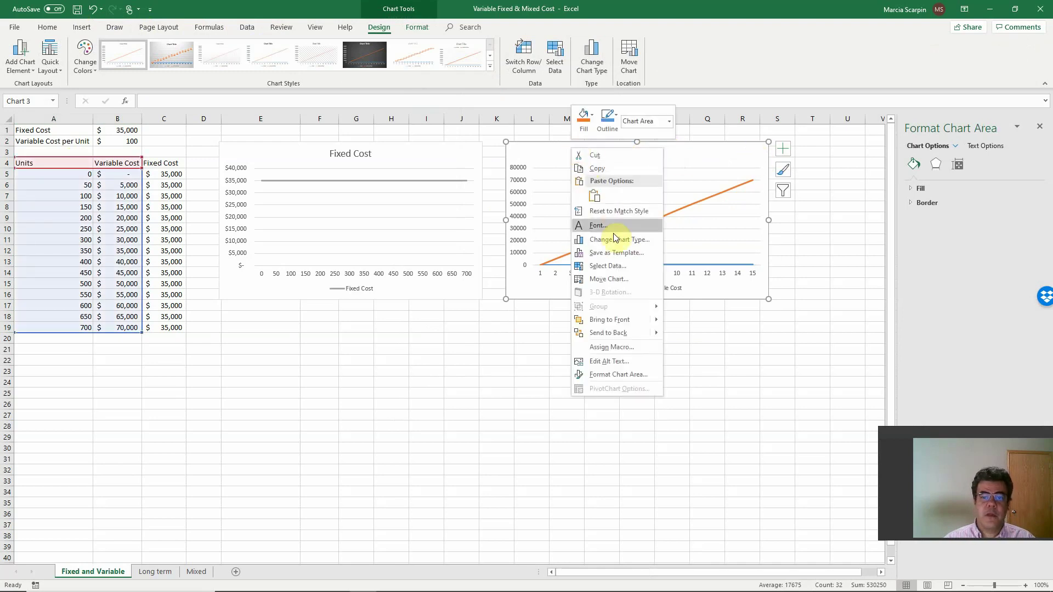
pyautogui.click(612, 266)
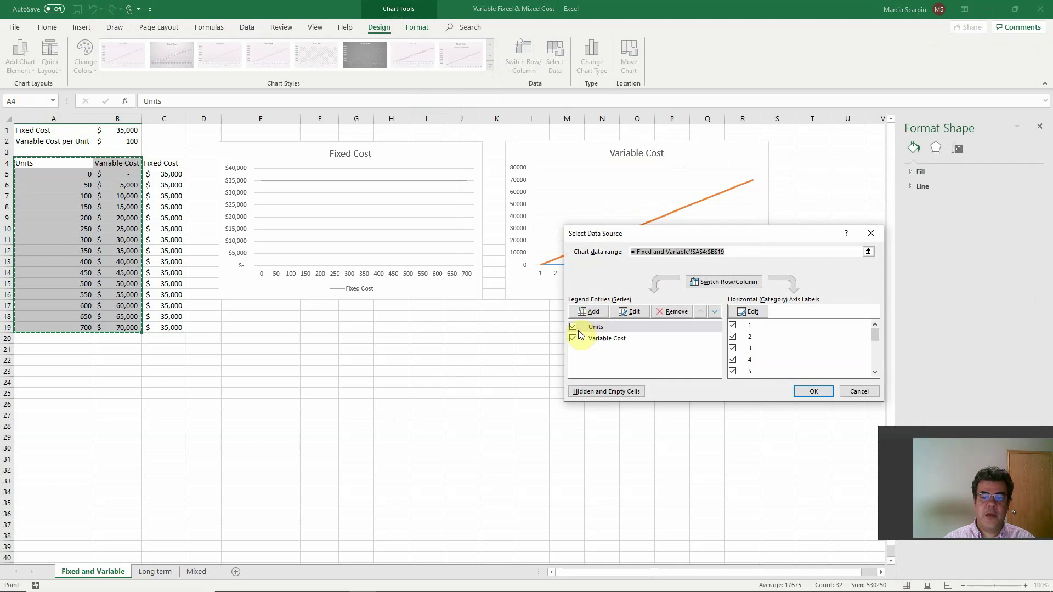
pyautogui.click(577, 329)
pyautogui.click(748, 312)
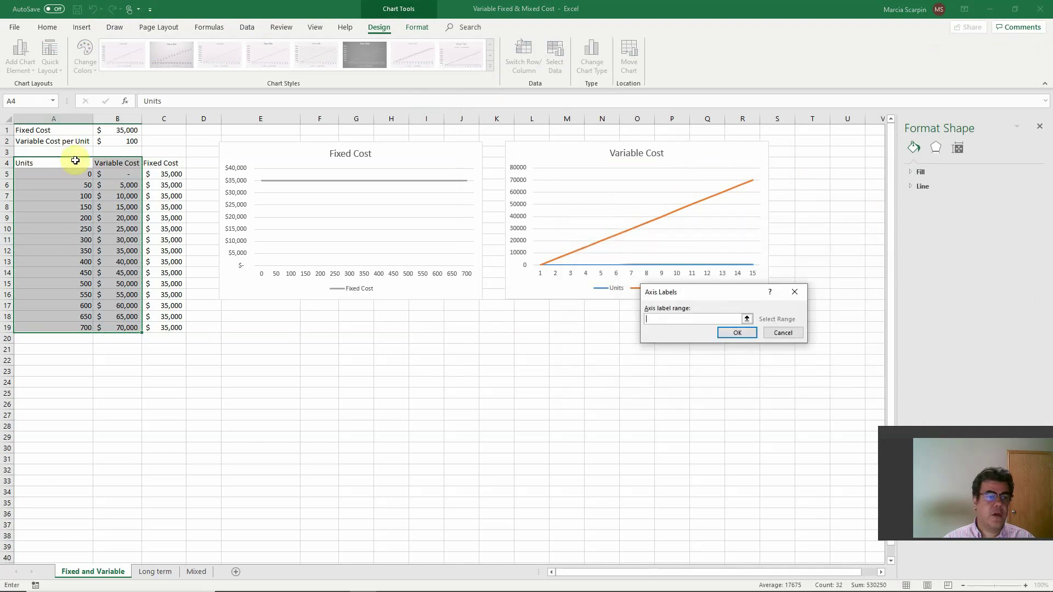
pyautogui.moveTo(70, 171); pyautogui.dragTo(77, 327)
pyautogui.click(735, 333)
pyautogui.click(803, 393)
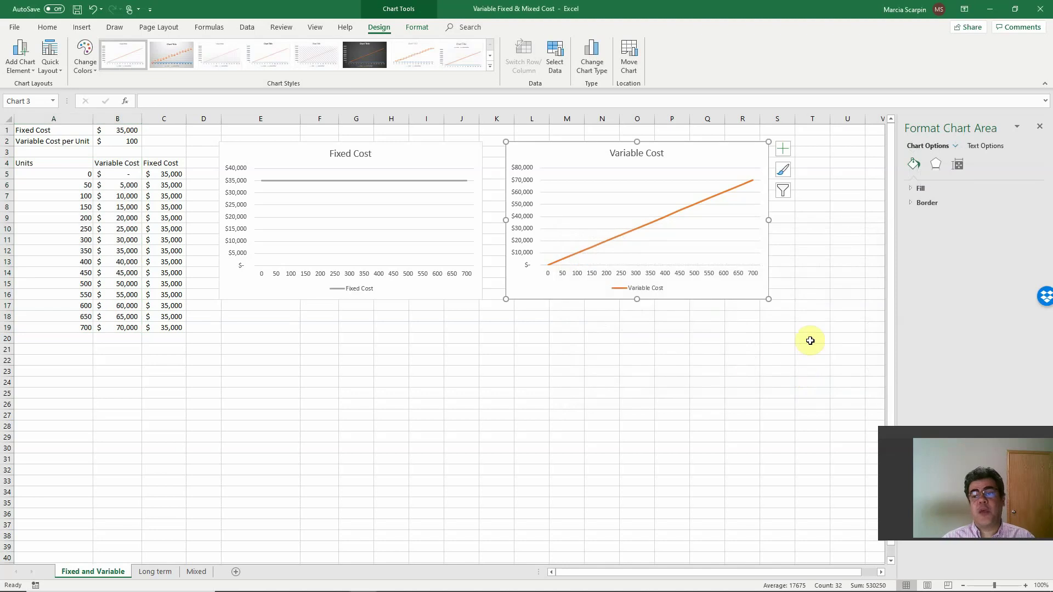
pyautogui.click(749, 370)
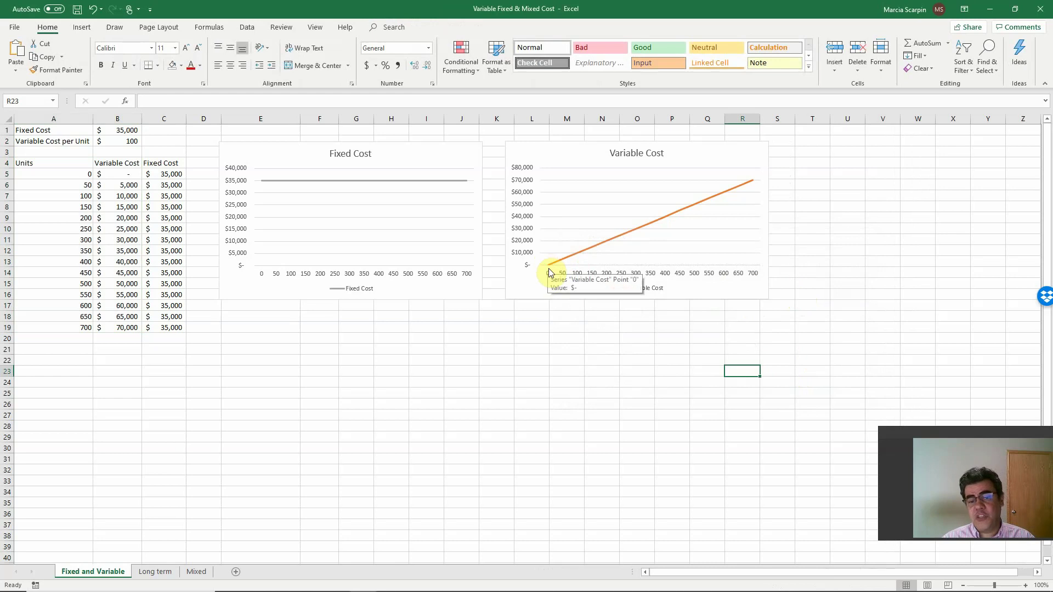
# Step: Show the Fixed and Variable sheet with the Fixed Cost and Variable Cost charts side by side
pyautogui.moveTo(547, 268)
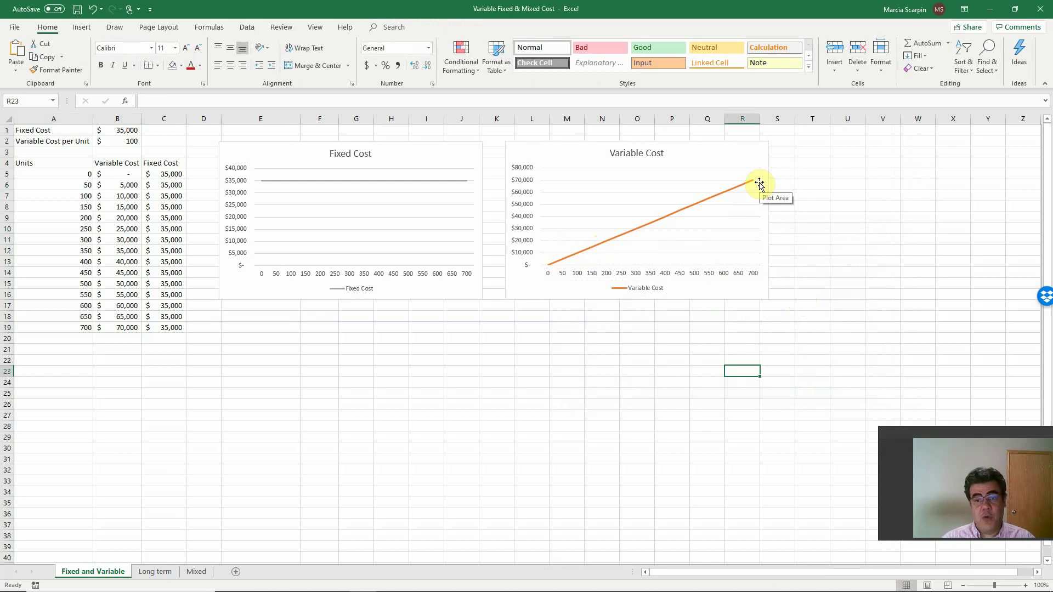
# Step: On the Long term sheet, set the variable cost per unit in B4 to 100
pyautogui.click(155, 571)
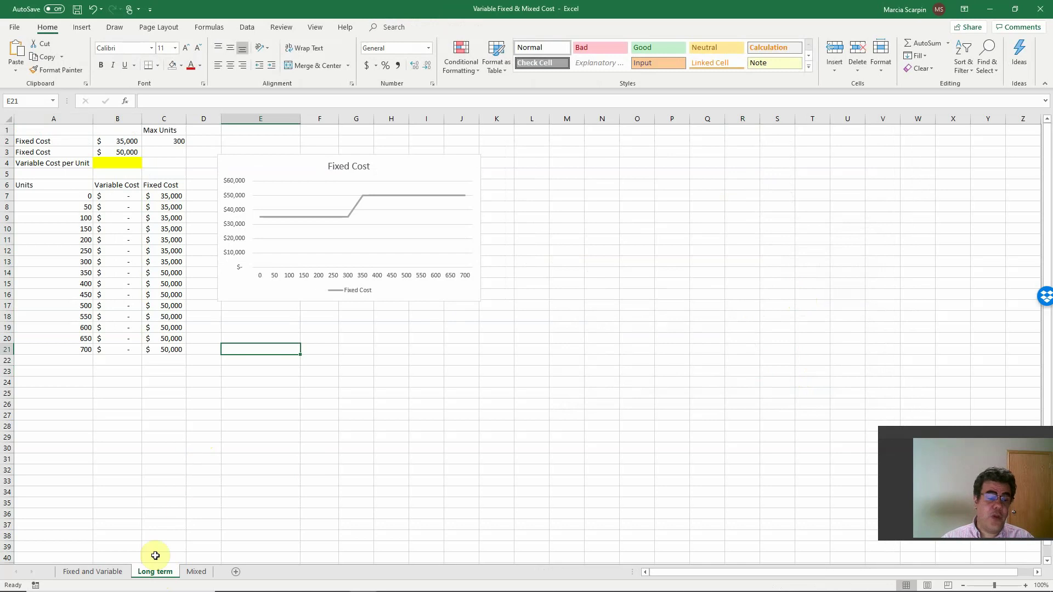
pyautogui.click(109, 571)
pyautogui.click(145, 572)
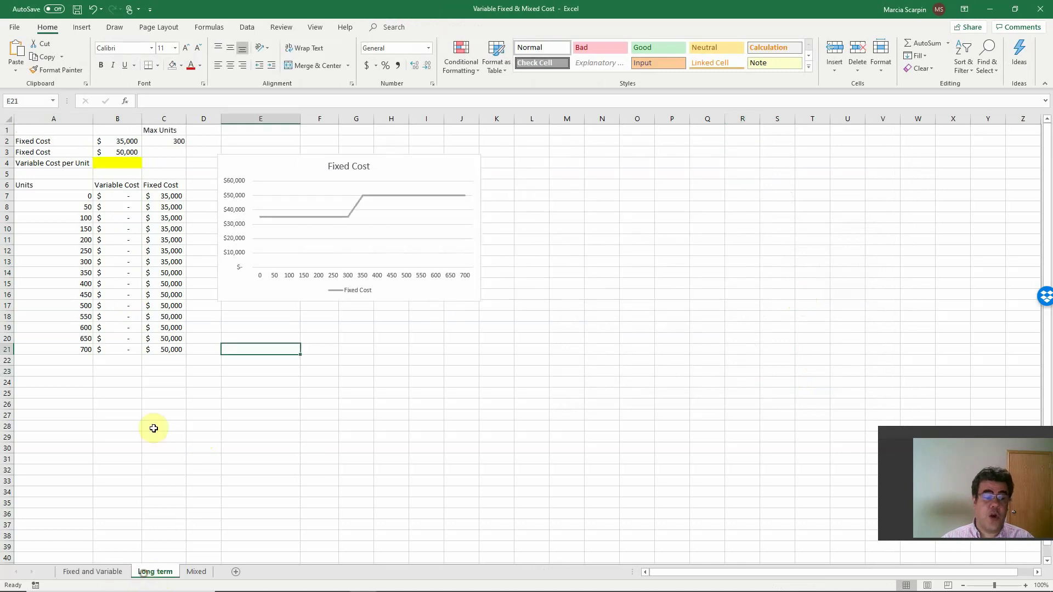
pyautogui.moveTo(74, 184); pyautogui.dragTo(117, 186)
pyautogui.click(126, 165)
pyautogui.write('100')
pyautogui.press('Return')
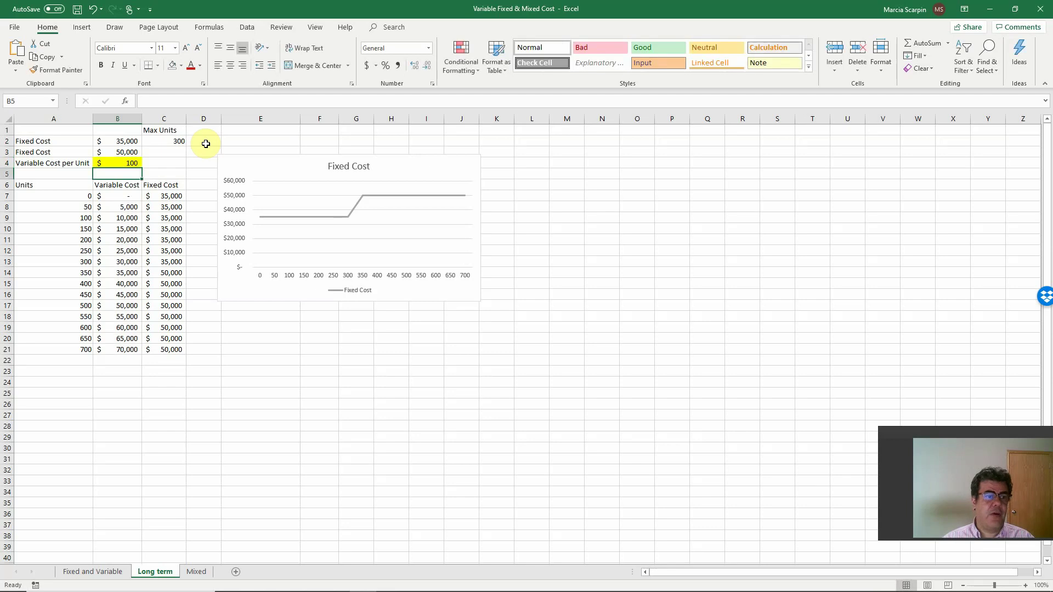
# Step: Insert a 2-D line chart of the Units and Variable Cost columns beside the Fixed Cost chart
pyautogui.moveTo(60, 184)
pyautogui.mouseDown()
pyautogui.moveTo(122, 214)
pyautogui.moveTo(126, 350)
pyautogui.mouseUp()
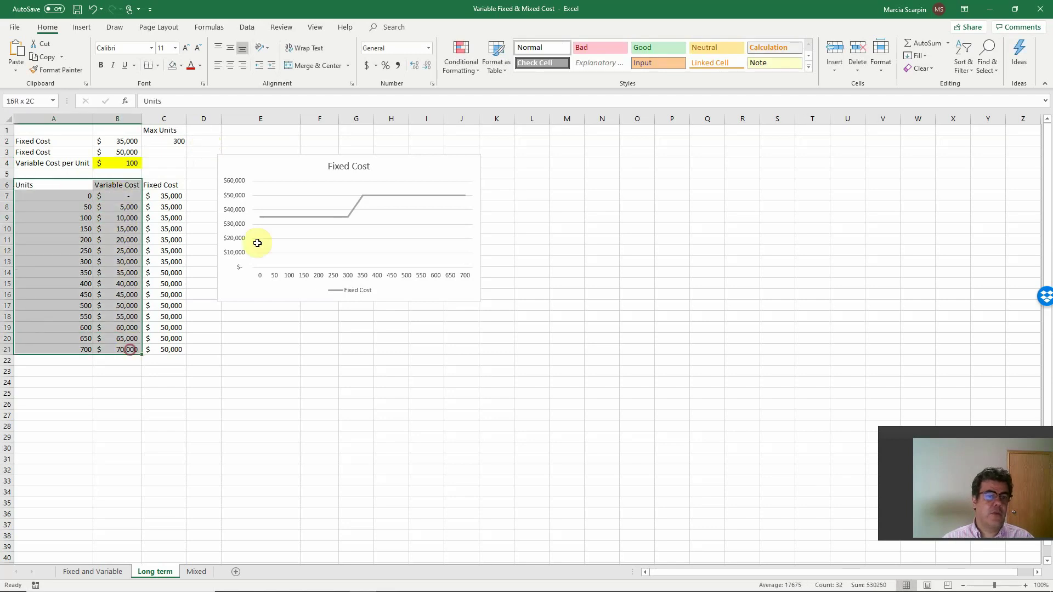
pyautogui.click(82, 27)
pyautogui.click(472, 60)
pyautogui.click(478, 87)
pyautogui.moveTo(586, 263); pyautogui.dragTo(637, 170)
# Step: Title the new chart 'Variable Cost'
pyautogui.click(638, 164)
pyautogui.doubleClick(639, 163)
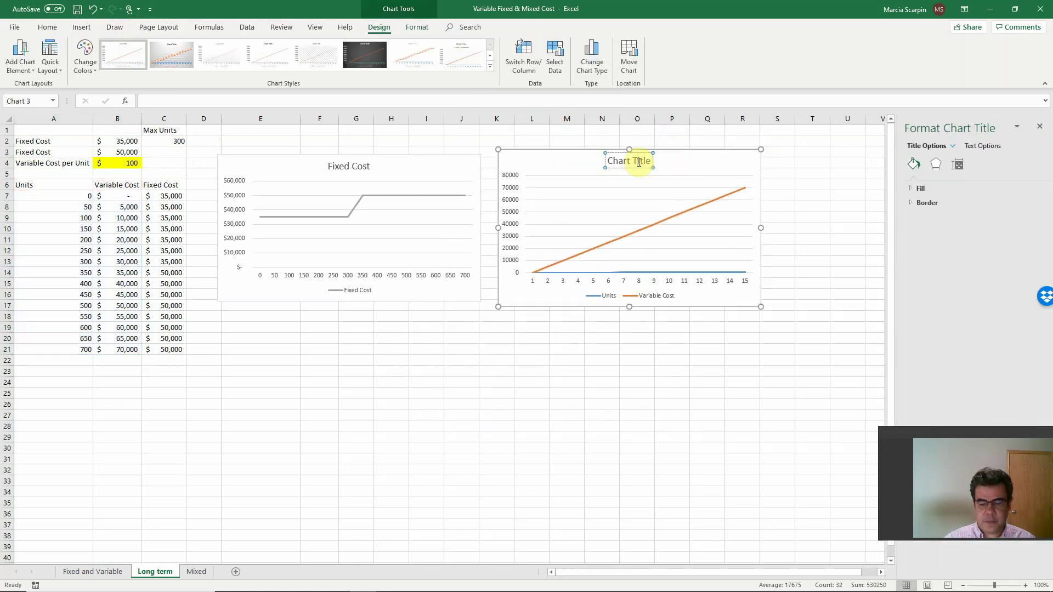
pyautogui.press('BackSpace')
pyautogui.press('BackSpace')
pyautogui.press('BackSpace')
pyautogui.press('BackSpace')
pyautogui.press('BackSpace')
pyautogui.press('BackSpace')
pyautogui.press('BackSpace')
pyautogui.write('Variable Cost')
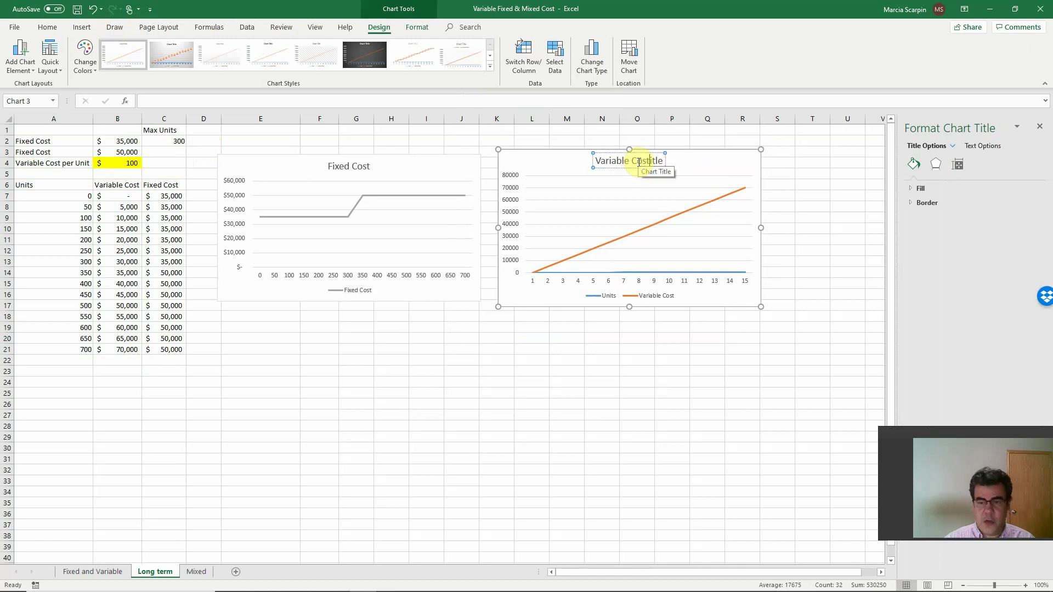
pyautogui.press('Delete')
pyautogui.press('Delete')
pyautogui.press('Delete')
pyautogui.press('Delete')
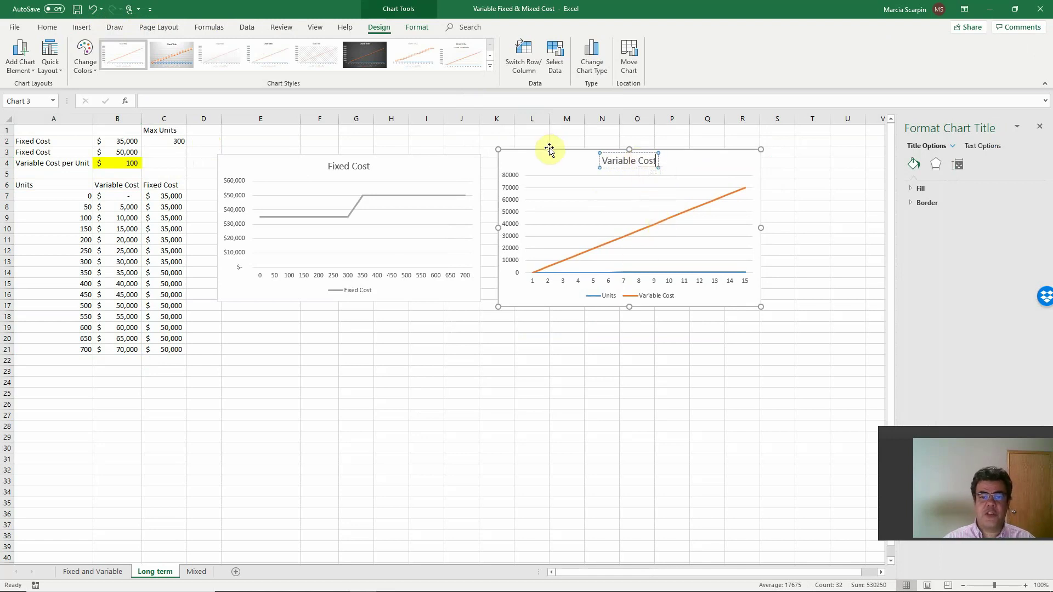
pyautogui.click(561, 160)
# Step: Use the units 0–700 in A7:A21 as the chart's horizontal axis labels
pyautogui.rightClick(564, 159)
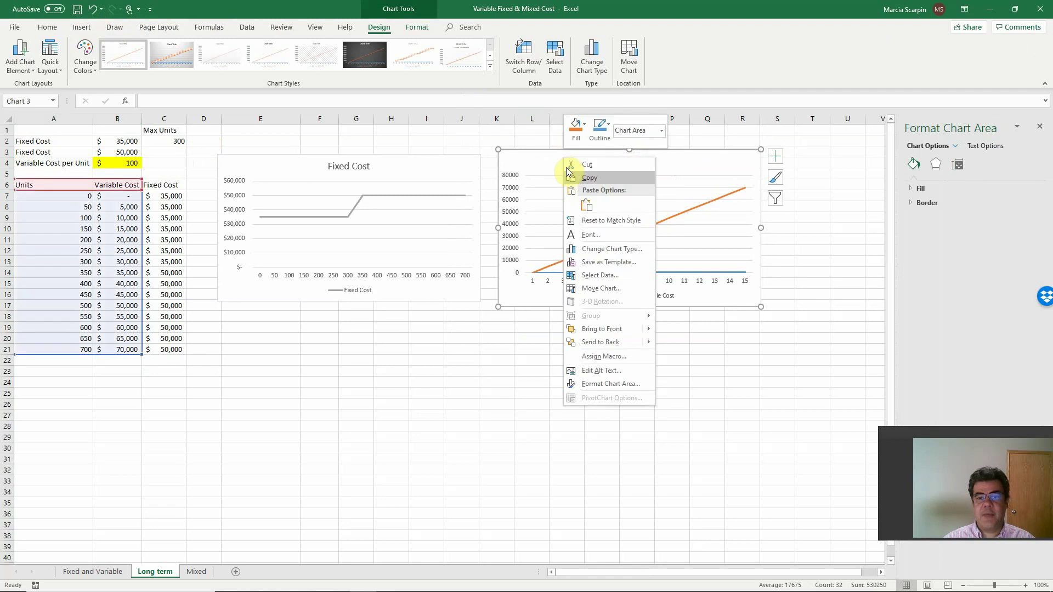
pyautogui.click(599, 275)
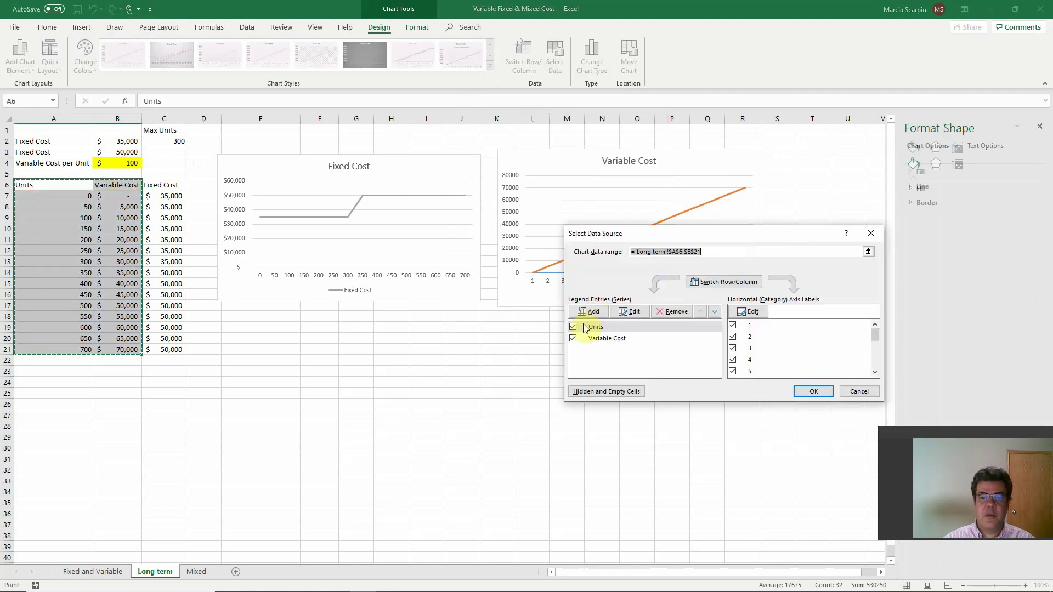
pyautogui.click(748, 311)
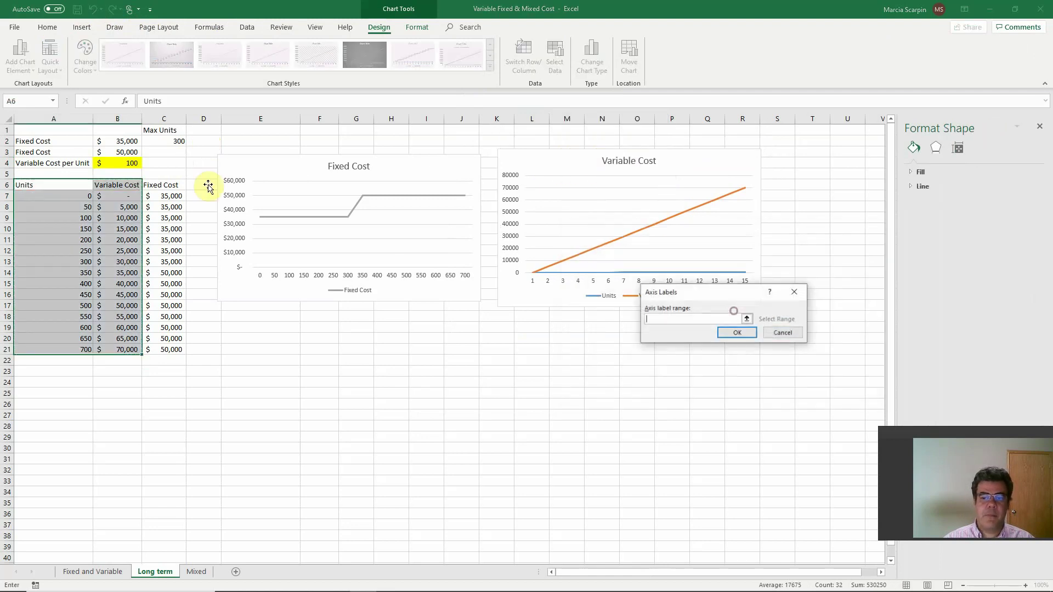
pyautogui.moveTo(87, 195); pyautogui.dragTo(87, 349)
pyautogui.click(734, 332)
pyautogui.click(816, 392)
pyautogui.click(1039, 127)
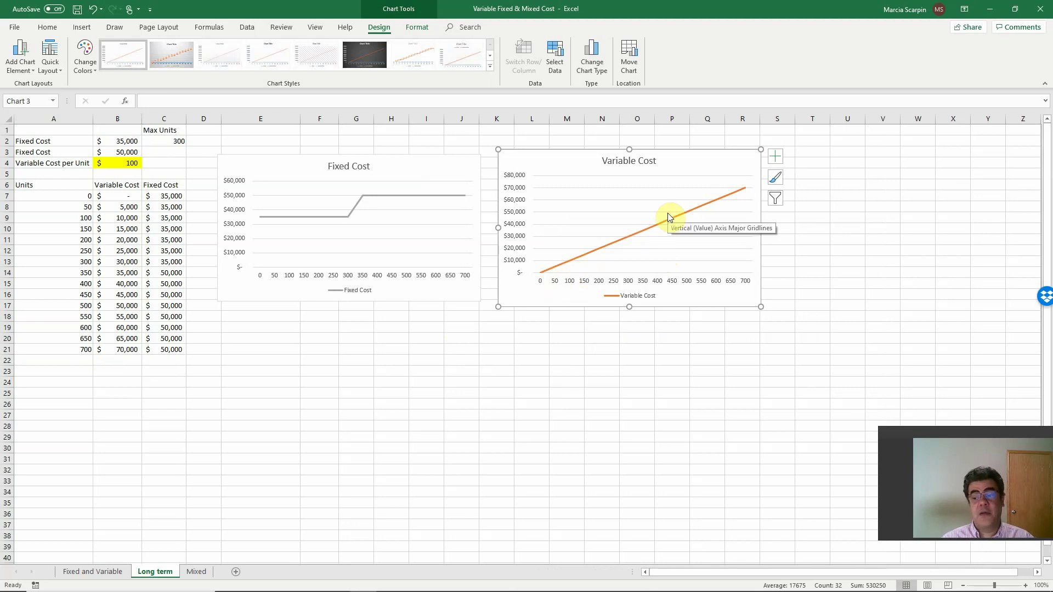
# Step: On the Mixed sheet, clear the old cost columns B4:C19 and add a Mixed Cost heading
pyautogui.click(196, 572)
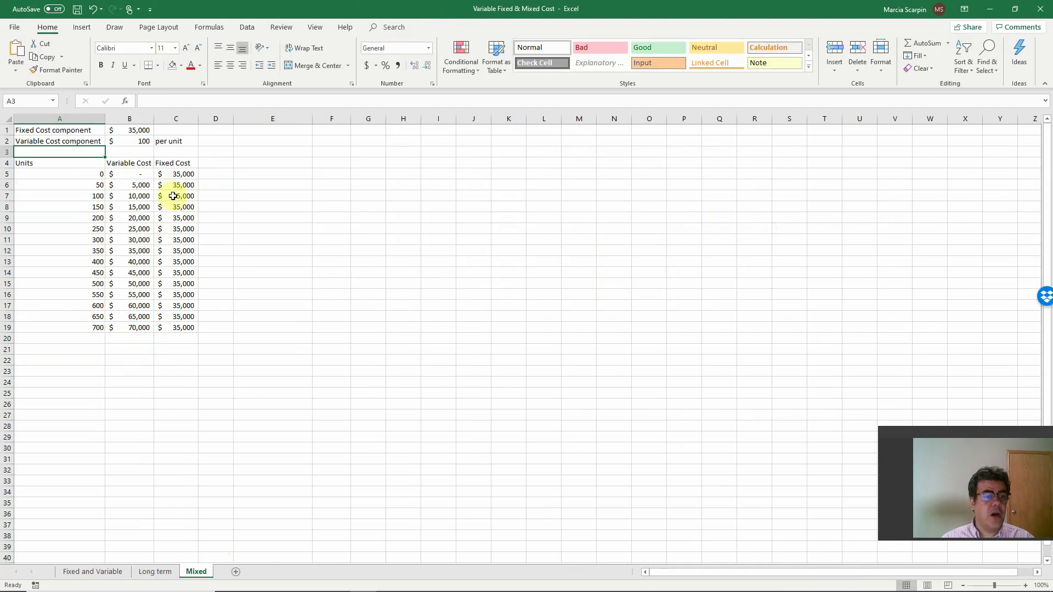
pyautogui.moveTo(132, 163); pyautogui.dragTo(189, 328)
pyautogui.press('Delete')
pyautogui.click(150, 165)
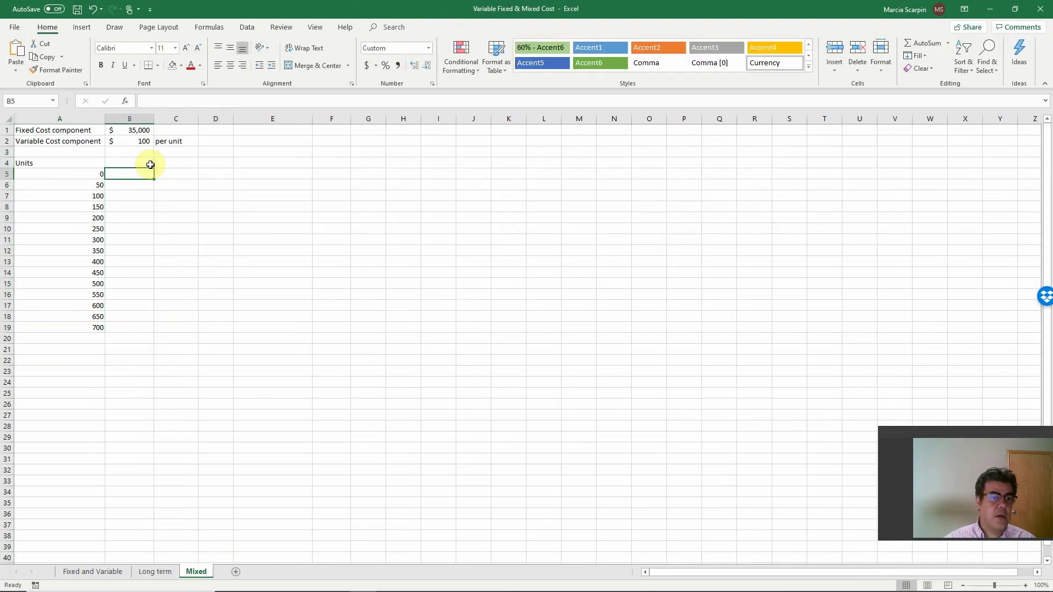
pyautogui.write('Mixed Cost')
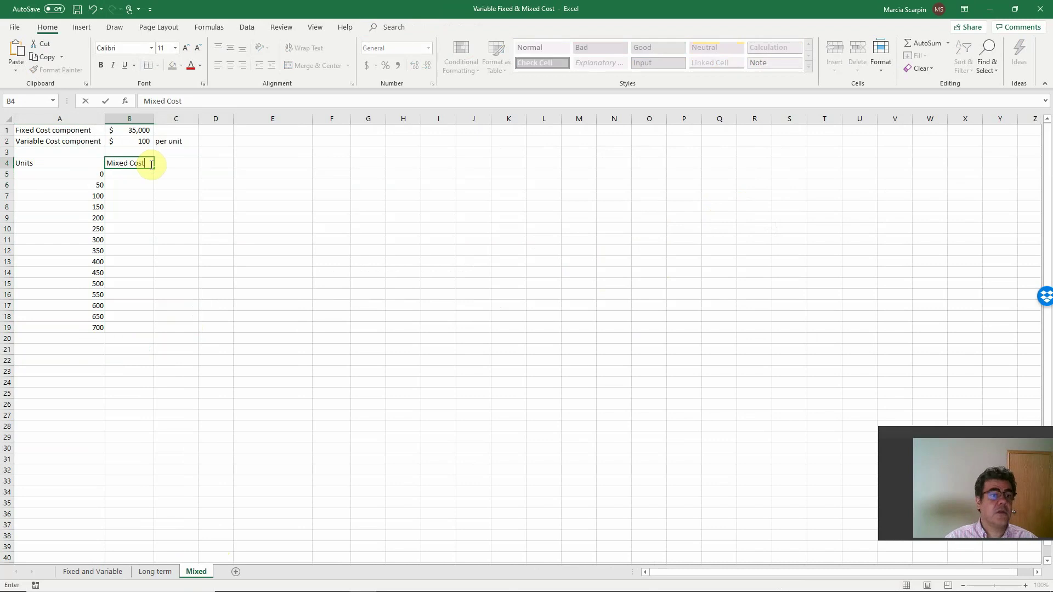
pyautogui.press('Return')
# Step: Set the fixed cost component B1 to 5000 and the per-unit cost B2 to 60
pyautogui.press('Up')
pyautogui.press('Up')
pyautogui.press('Up')
pyautogui.press('Up')
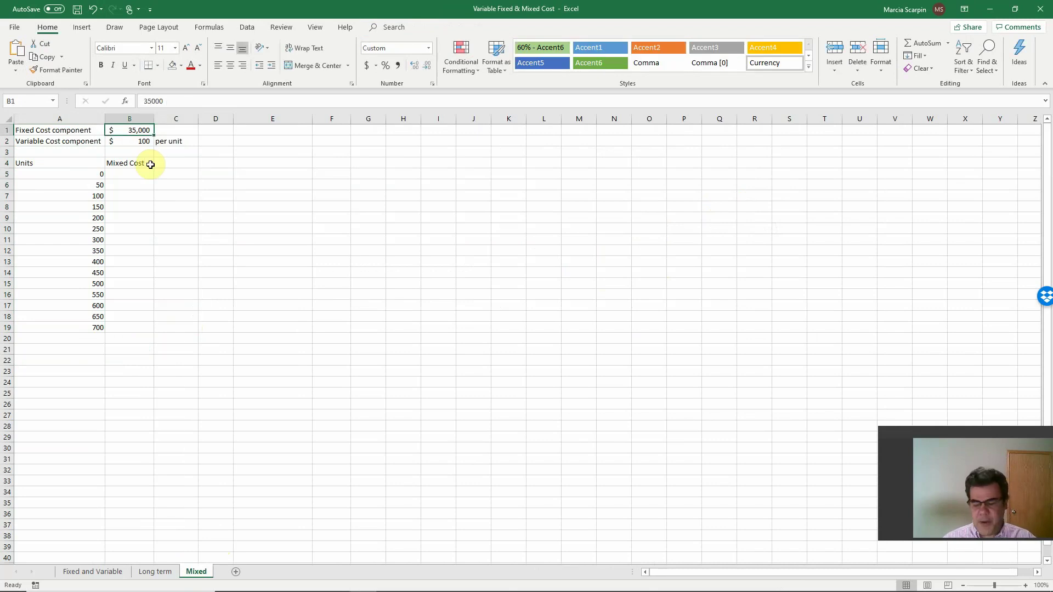
pyautogui.write('5000')
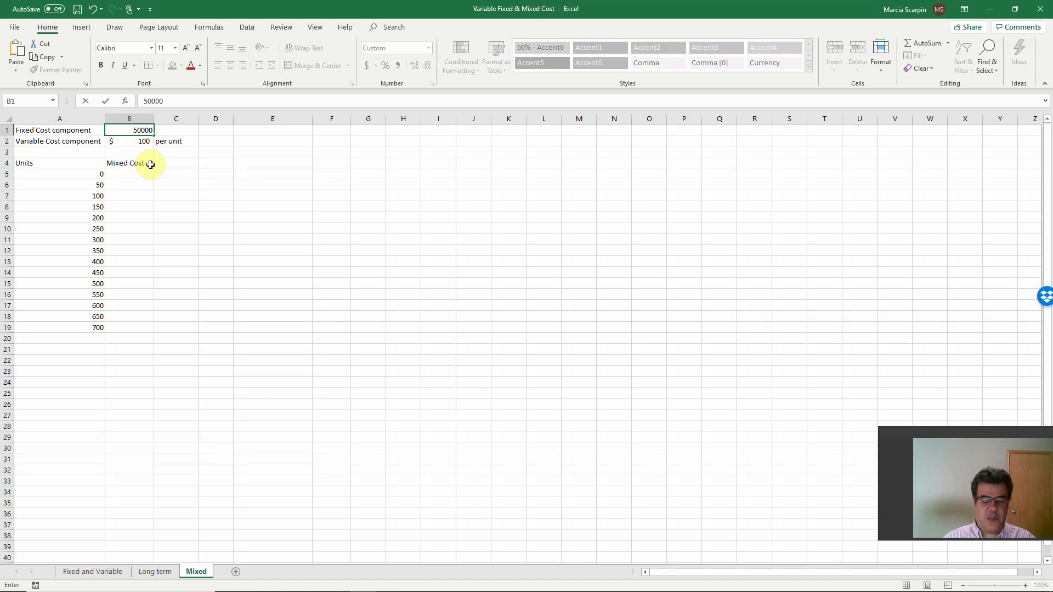
pyautogui.press('BackSpace')
pyautogui.press('Return')
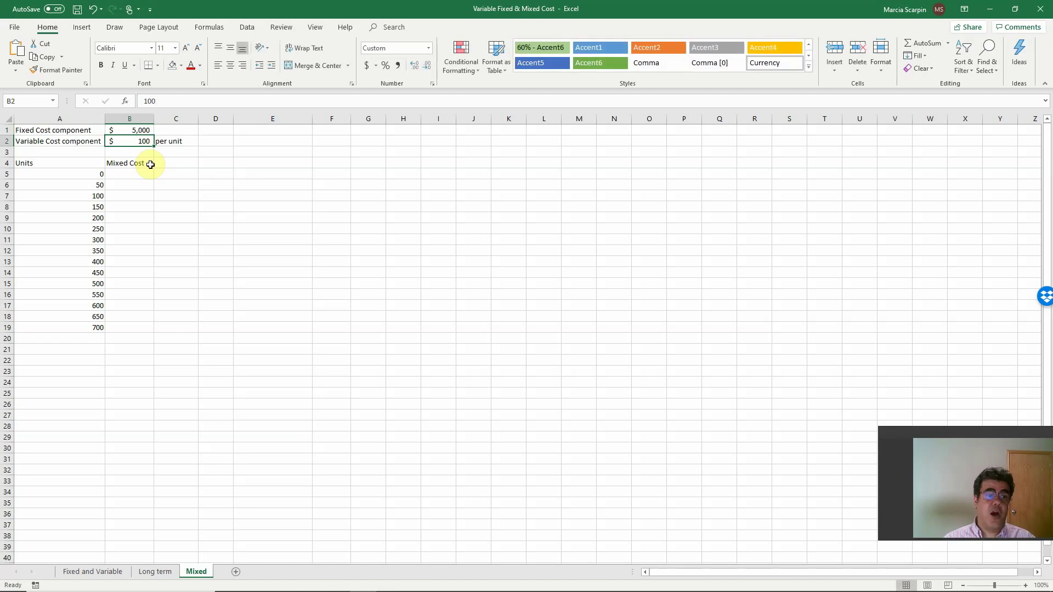
pyautogui.write('60')
pyautogui.press('Return')
# Step: Enter the mixed cost formula =$B$1+$B$2*A5 in B5 and fill it down to B19
pyautogui.click(134, 174)
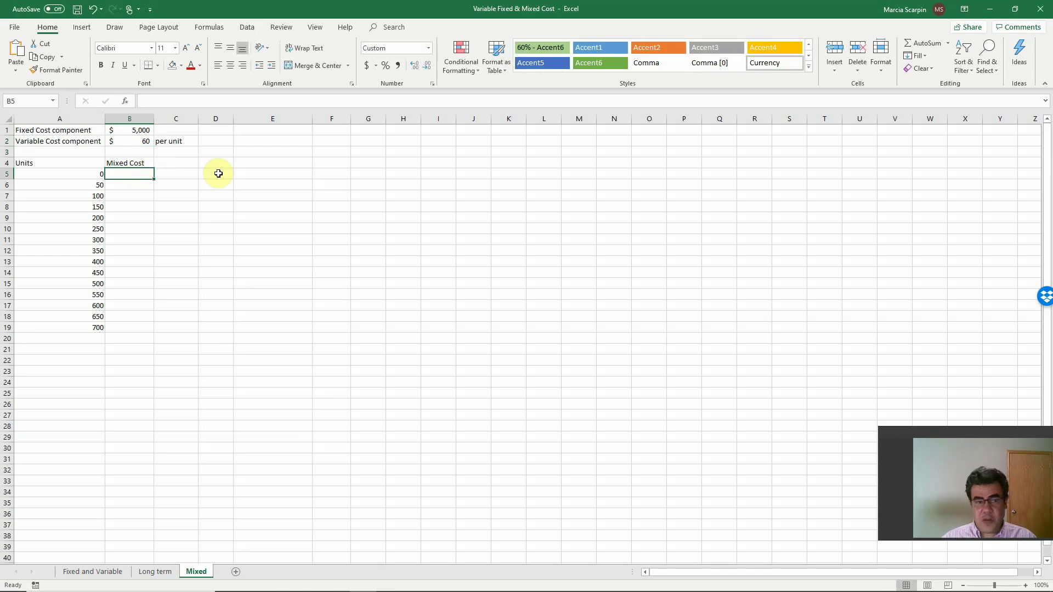
pyautogui.write('+')
pyautogui.press('Up')
pyautogui.press('Up')
pyautogui.press('Up')
pyautogui.press('Up')
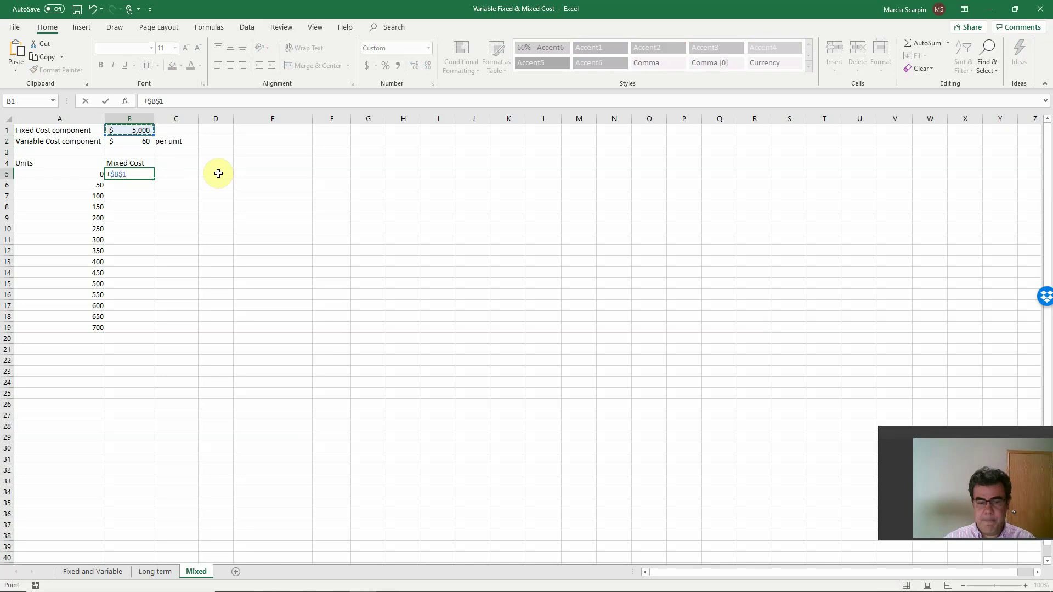
pyautogui.write('+')
pyautogui.press('Up')
pyautogui.press('Up')
pyautogui.press('Up')
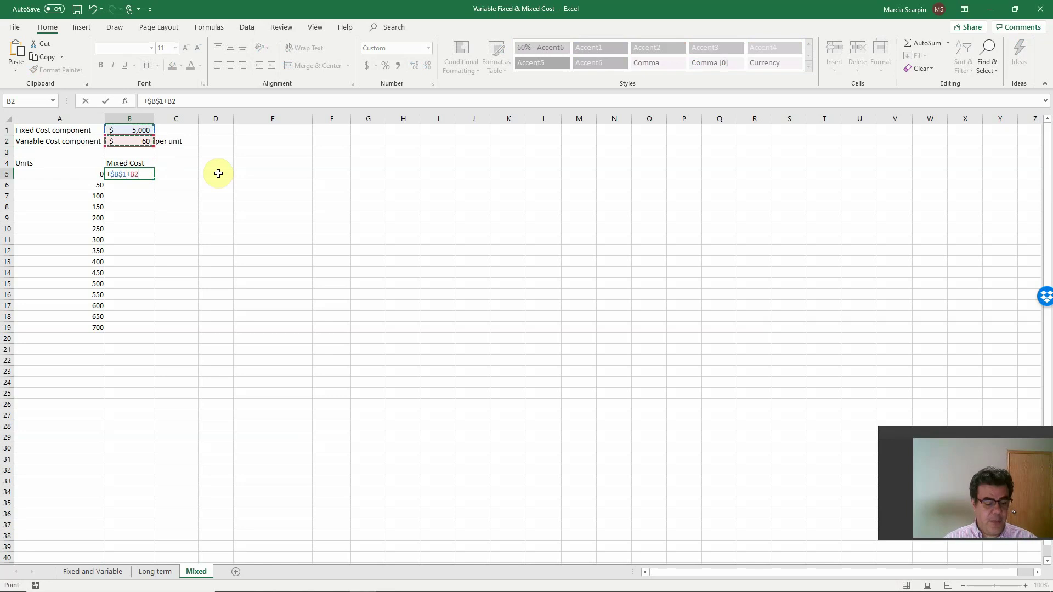
pyautogui.press('Return')
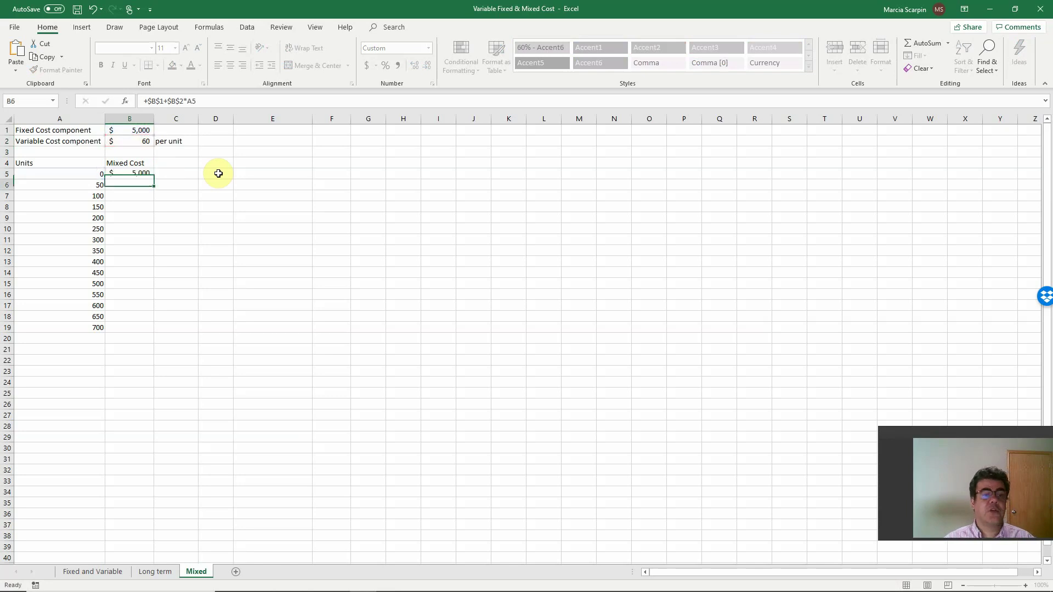
pyautogui.press('Up')
pyautogui.hotkey('ctrl', 'c')
pyautogui.hotkey('shift', 'Down')
pyautogui.hotkey('shift', 'Down')
pyautogui.hotkey('shift', 'Down')
pyautogui.hotkey('shift', 'Down')
pyautogui.hotkey('shift', 'Down')
pyautogui.hotkey('shift', 'Down')
pyautogui.hotkey('shift', 'Down')
pyautogui.hotkey('shift', 'Down')
pyautogui.hotkey('shift', 'Down')
pyautogui.hotkey('shift', 'Down')
pyautogui.hotkey('shift', 'Down')
pyautogui.hotkey('shift', 'Down')
pyautogui.hotkey('shift', 'Down')
pyautogui.hotkey('shift', 'Down')
pyautogui.press('Return')
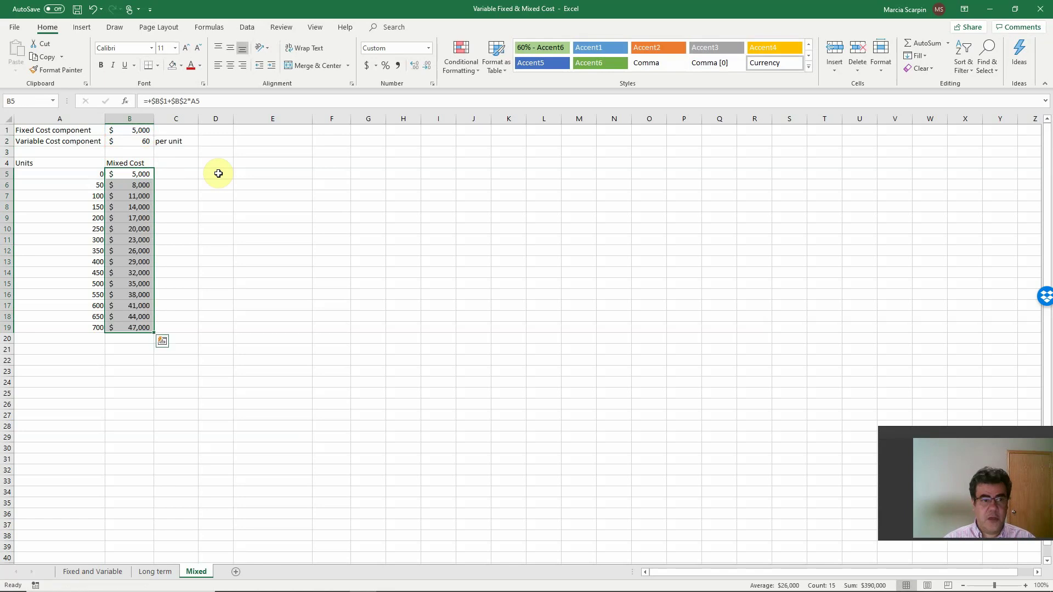
# Step: Insert a 2-D line chart of the Mixed Cost column (B4:B19) and move it beside the table
pyautogui.click(211, 239)
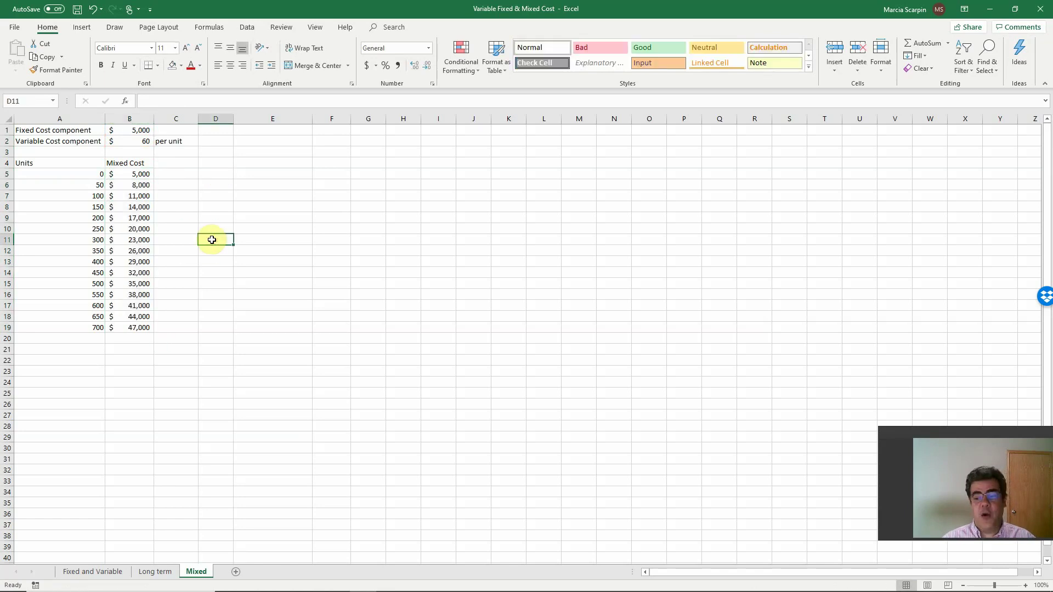
pyautogui.moveTo(83, 164); pyautogui.dragTo(134, 327)
pyautogui.moveTo(130, 163); pyautogui.dragTo(145, 327)
pyautogui.click(83, 28)
pyautogui.click(471, 55)
pyautogui.click(486, 91)
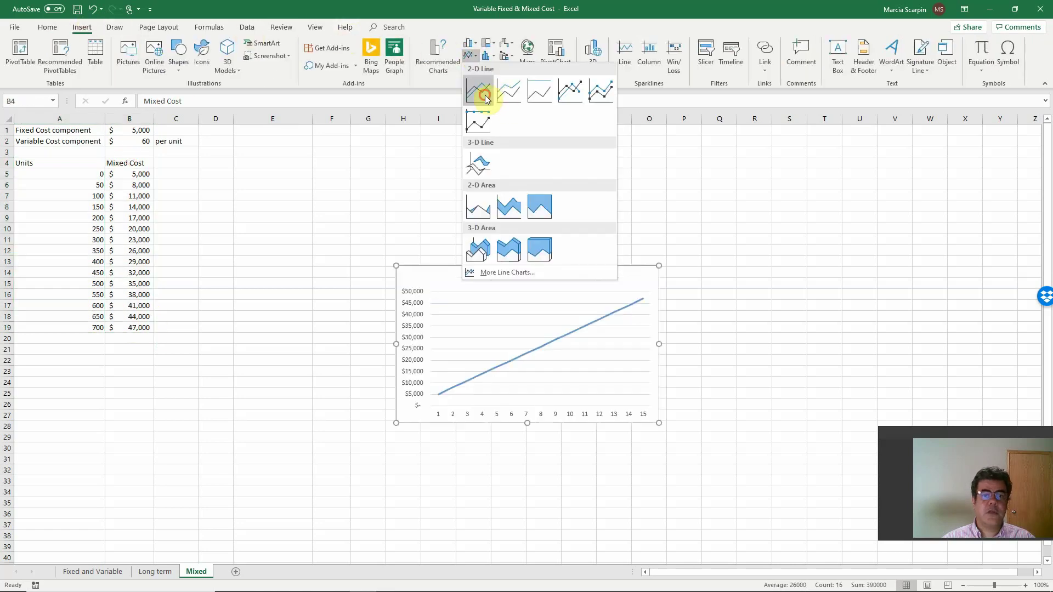
pyautogui.moveTo(548, 269); pyautogui.dragTo(418, 148)
# Step: Set the chart's horizontal axis labels to the units in A5:A19 (0 to 700)
pyautogui.rightClick(337, 165)
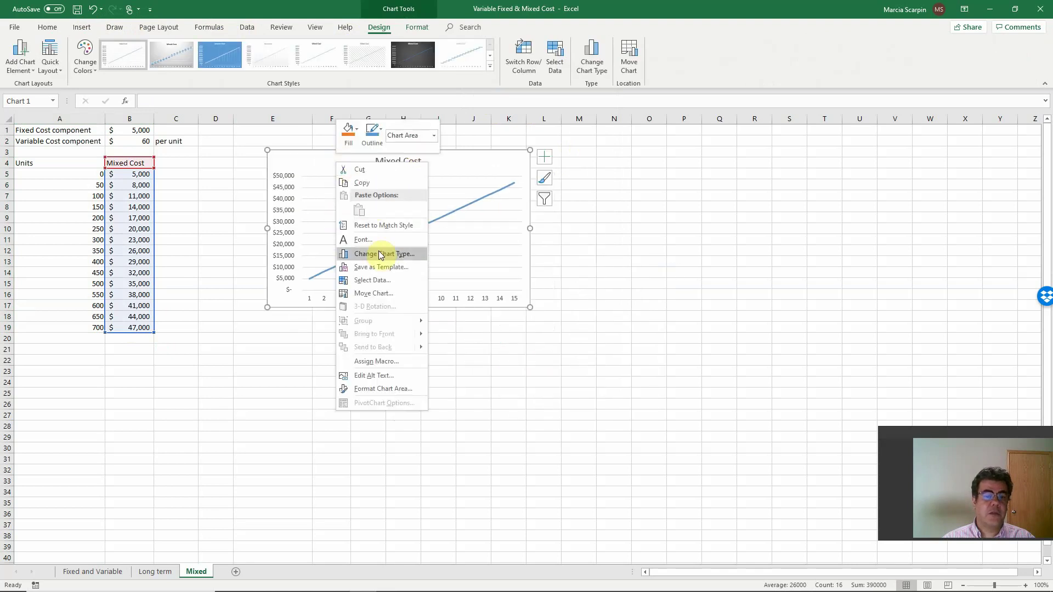
pyautogui.click(375, 280)
pyautogui.click(752, 311)
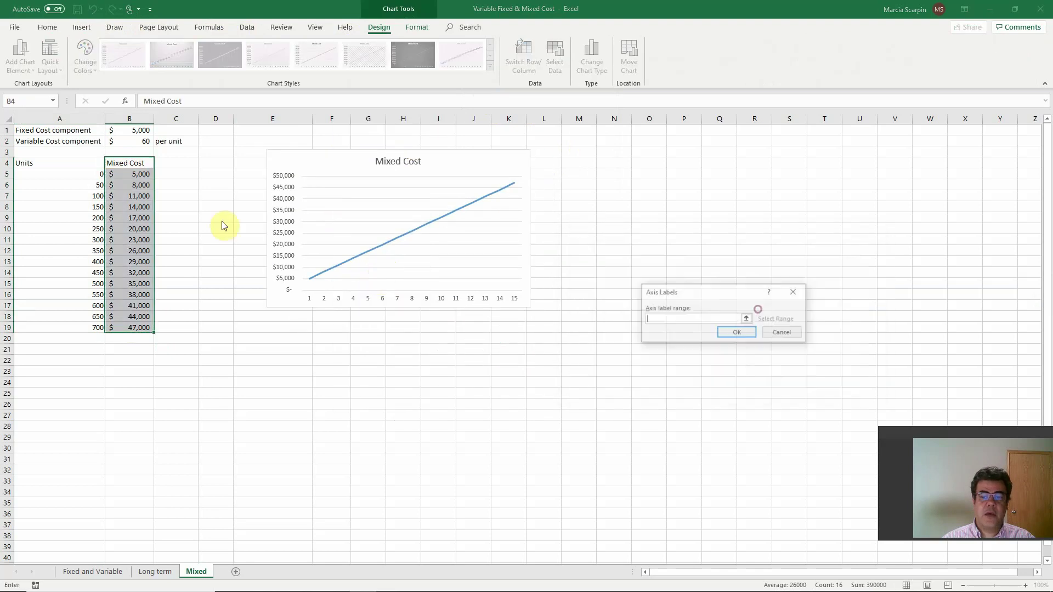
pyautogui.moveTo(70, 175); pyautogui.dragTo(85, 328)
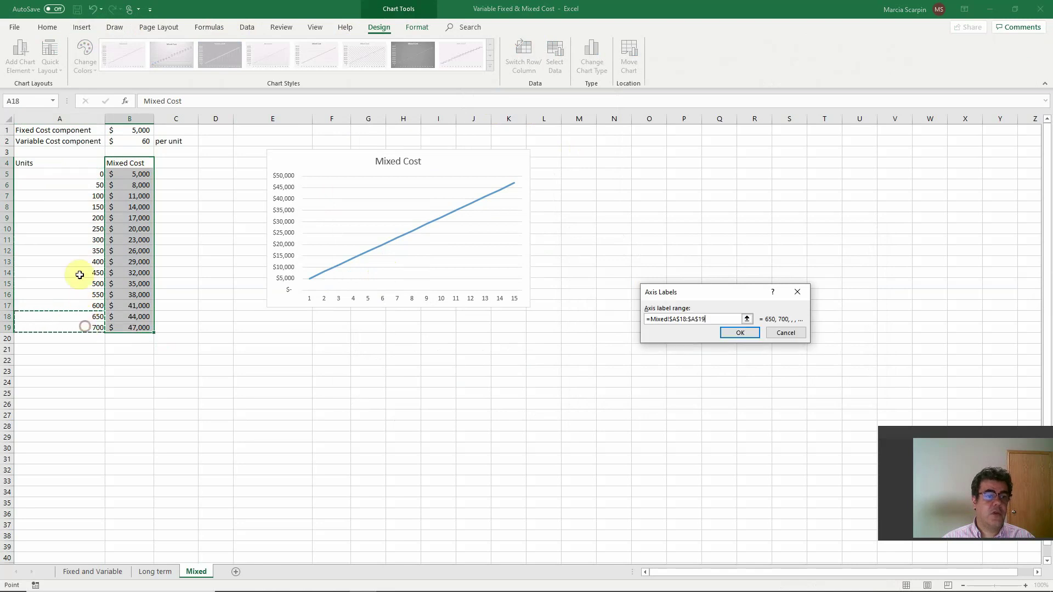
pyautogui.click(87, 169)
pyautogui.moveTo(86, 169); pyautogui.dragTo(89, 325)
pyautogui.click(742, 330)
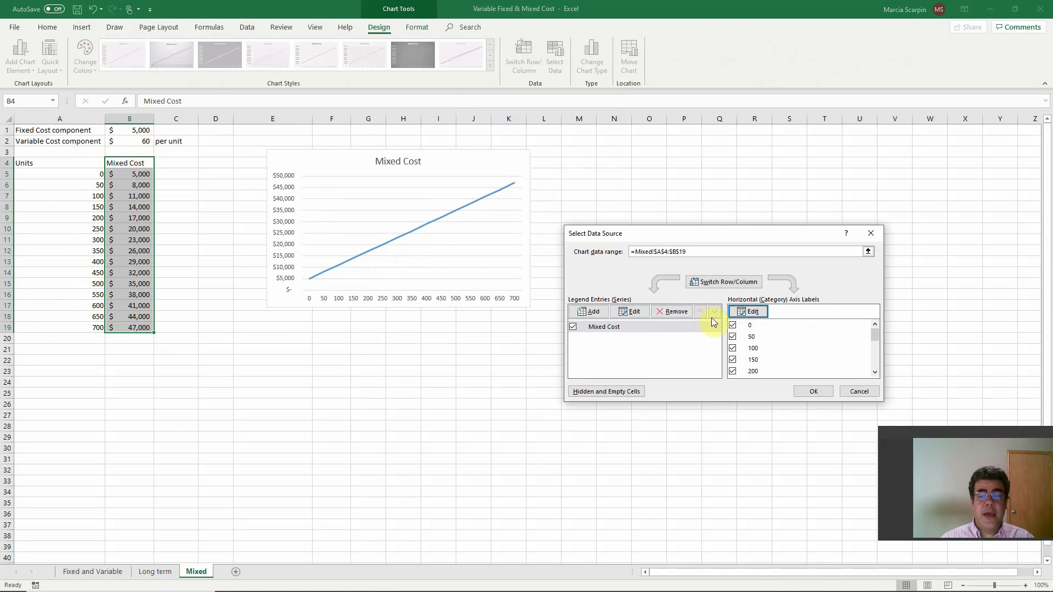
pyautogui.click(809, 390)
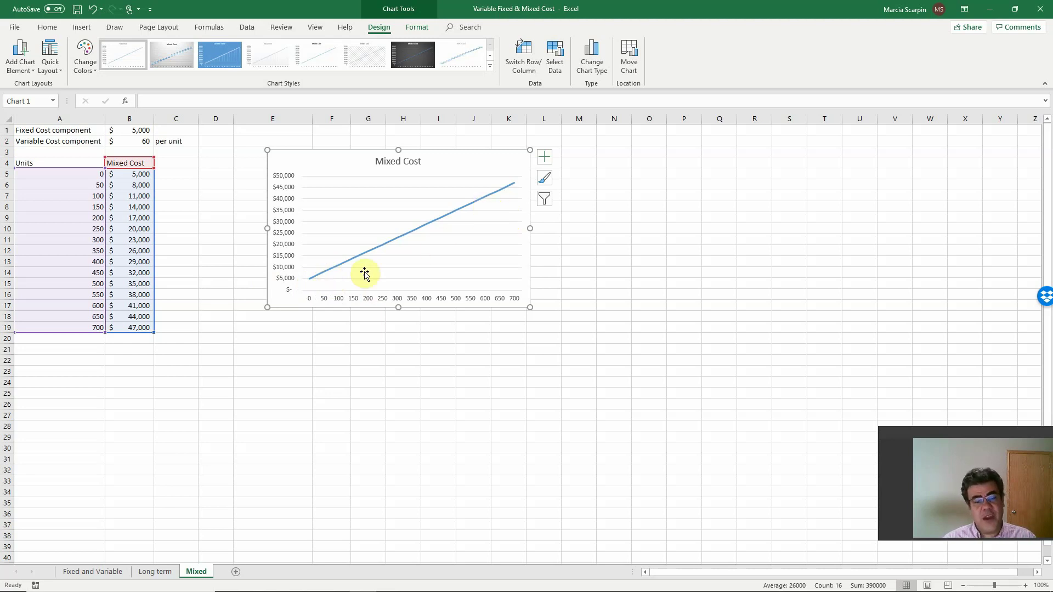
pyautogui.moveTo(311, 284)
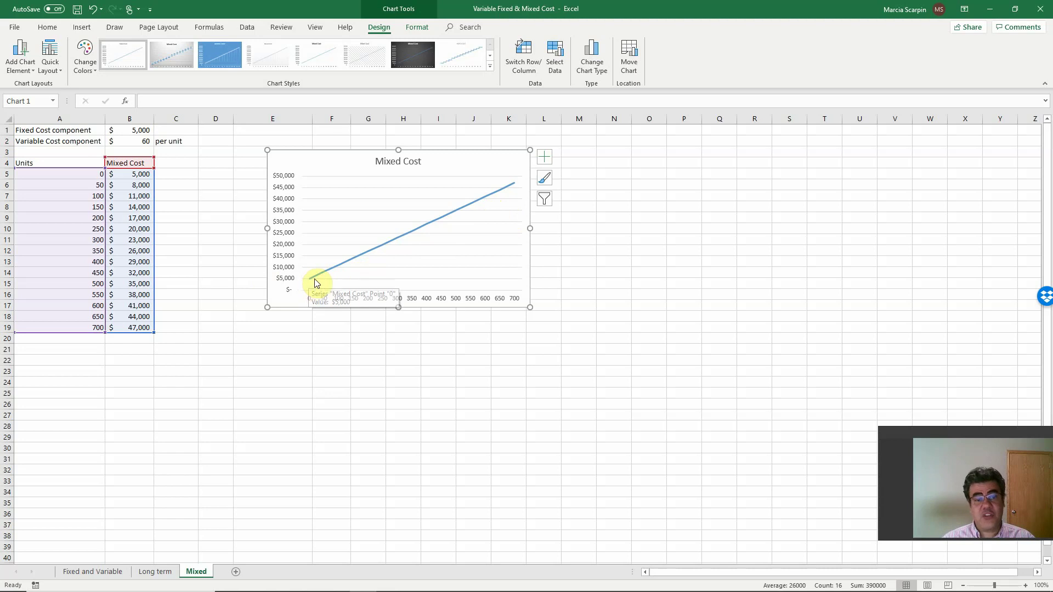
pyautogui.click(115, 572)
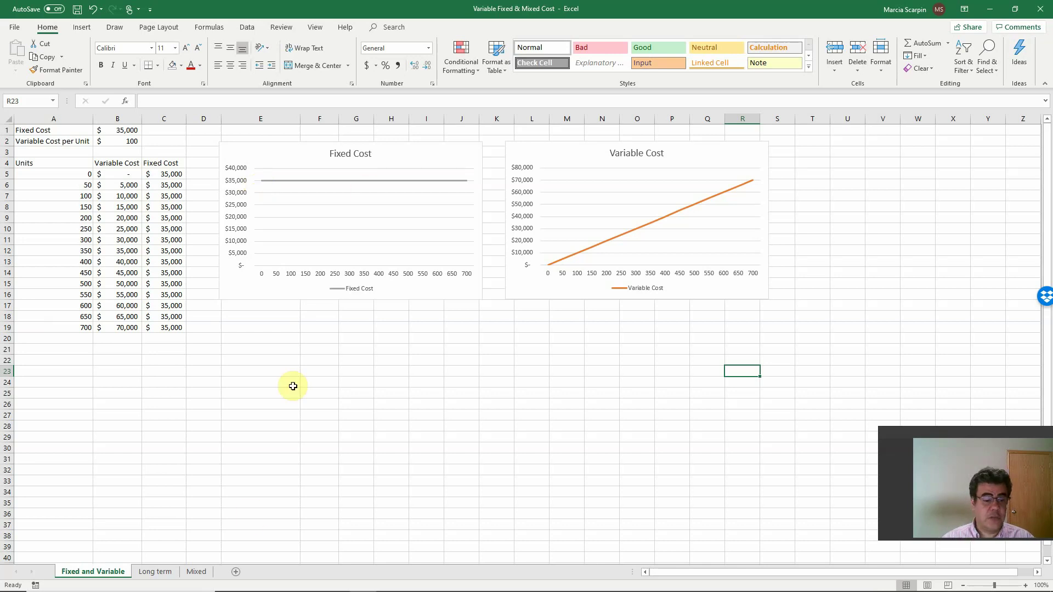
pyautogui.click(201, 571)
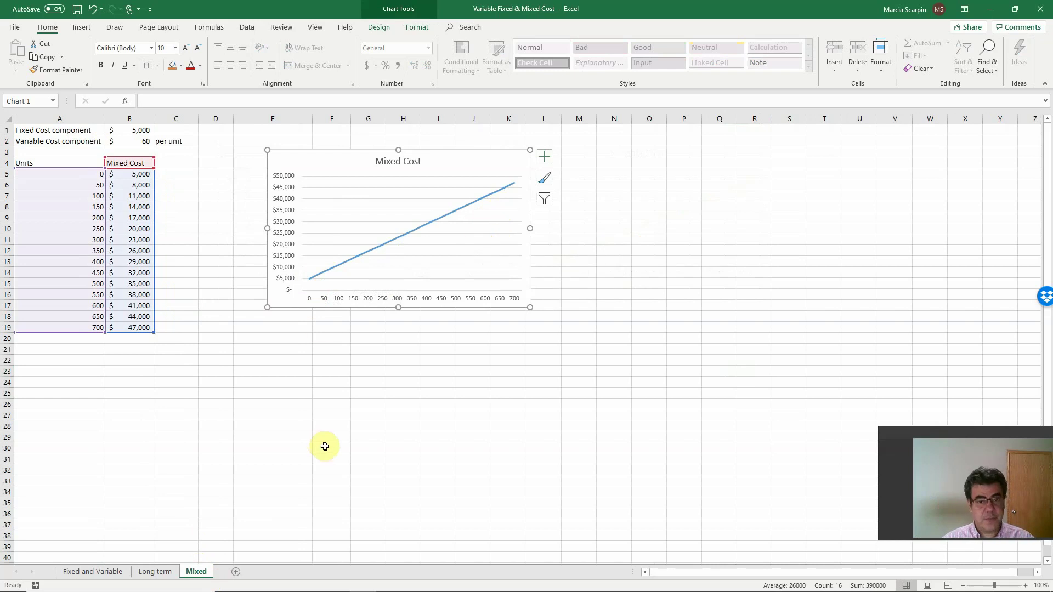
# Step: Return to the PowerPoint slide show and advance to the closing 'Thank you' slide
pyautogui.hotkey('alt', 'Tab')
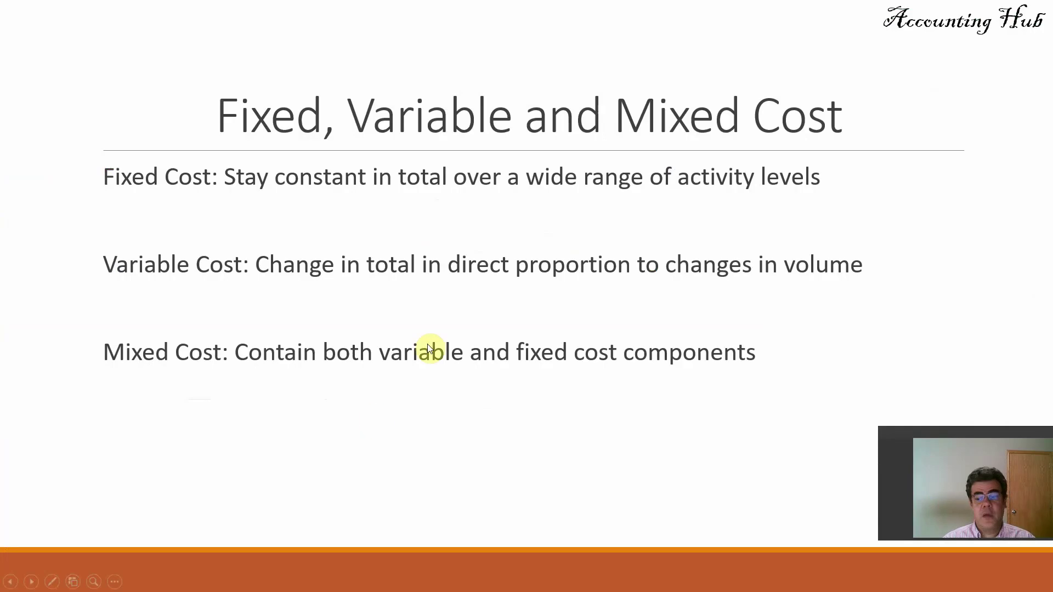
pyautogui.click(423, 344)
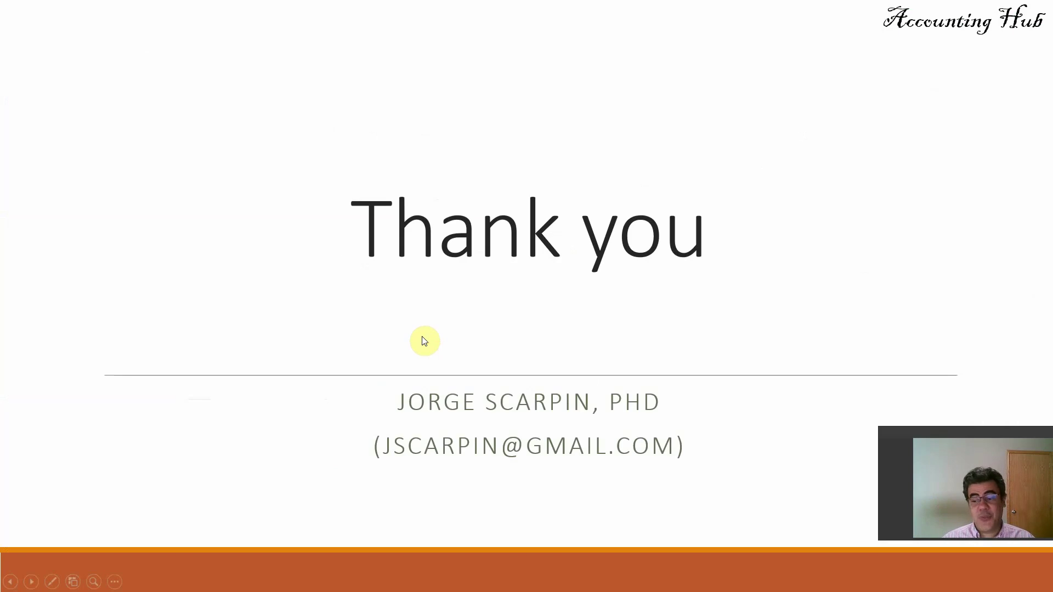